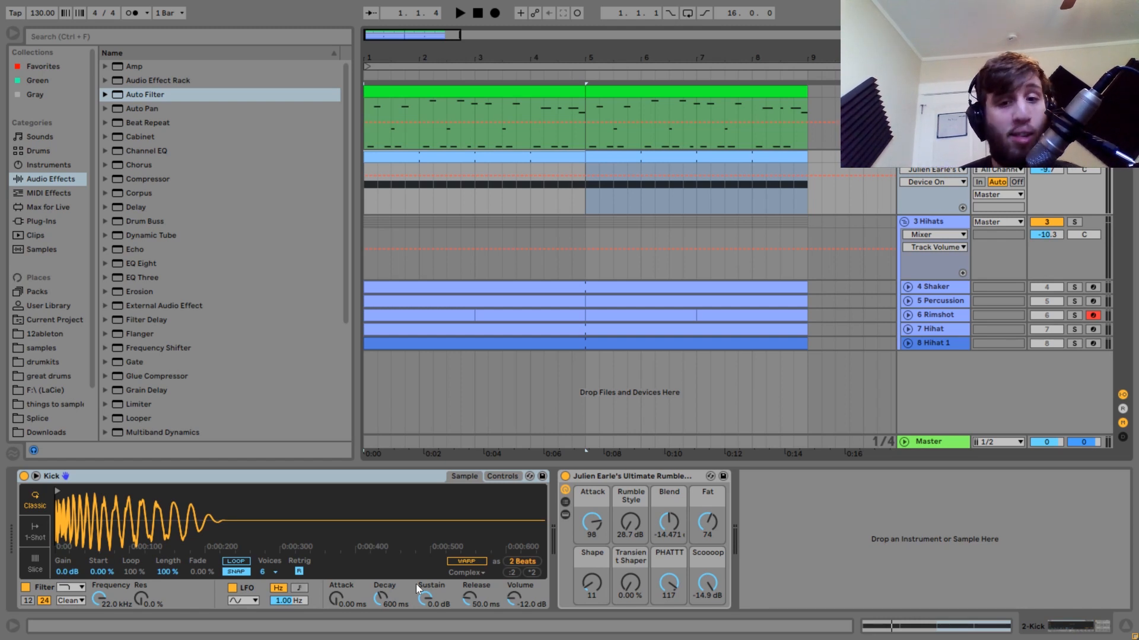
Set the rumble rack's Fat to 127 and Rumble Style to 28.7 dB, and fine-tune its Blend and Attack.
click(646, 477)
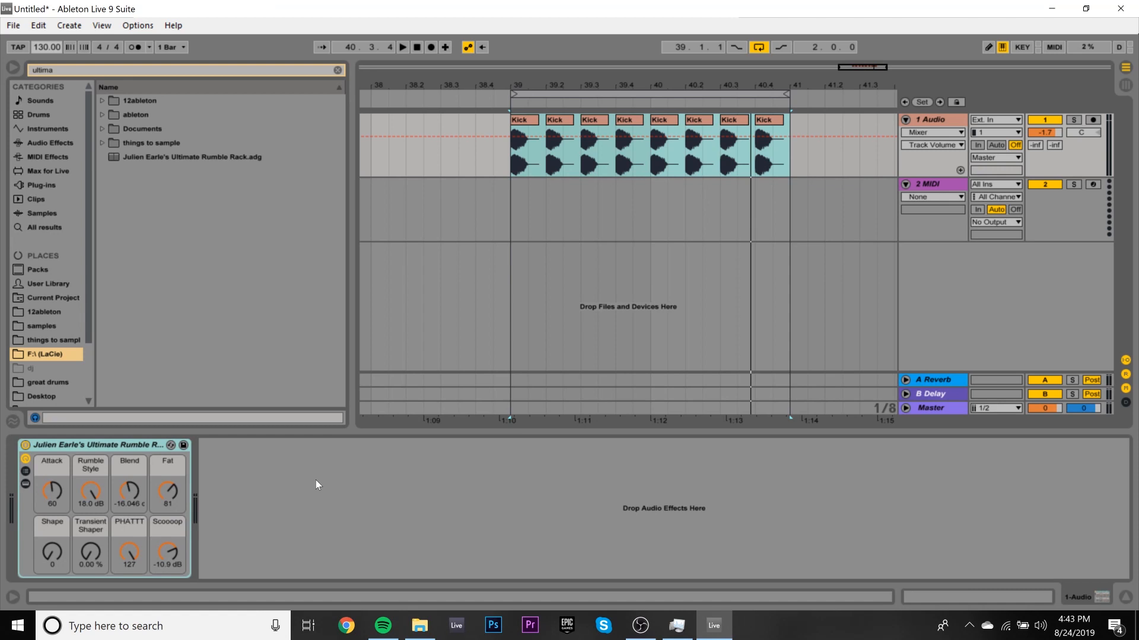
key(space)
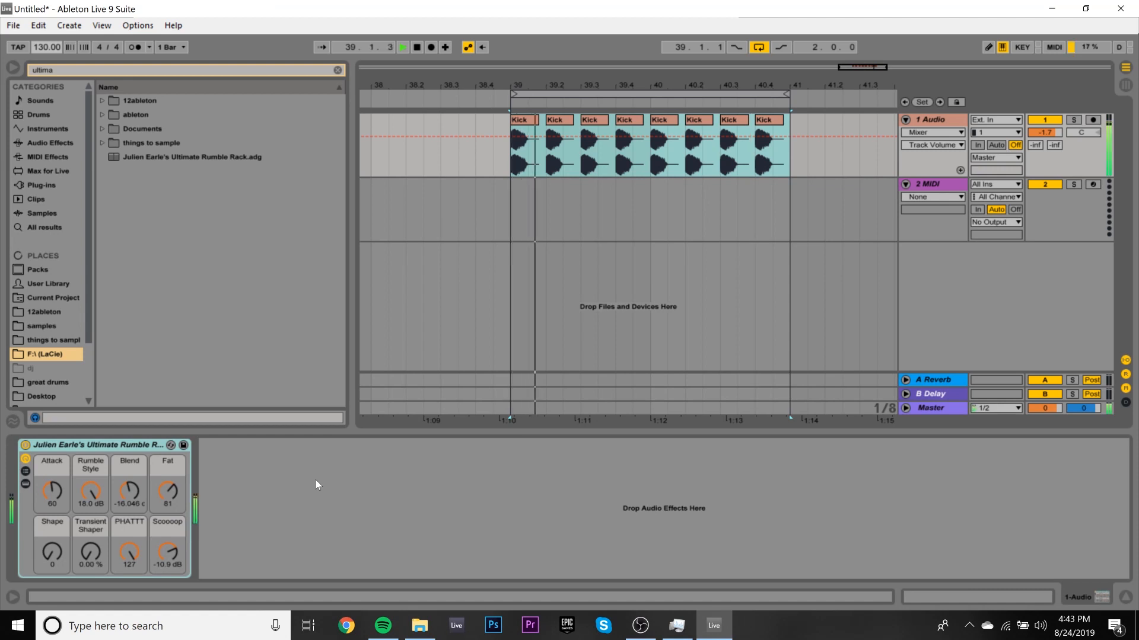
drag(161, 493, 162, 463)
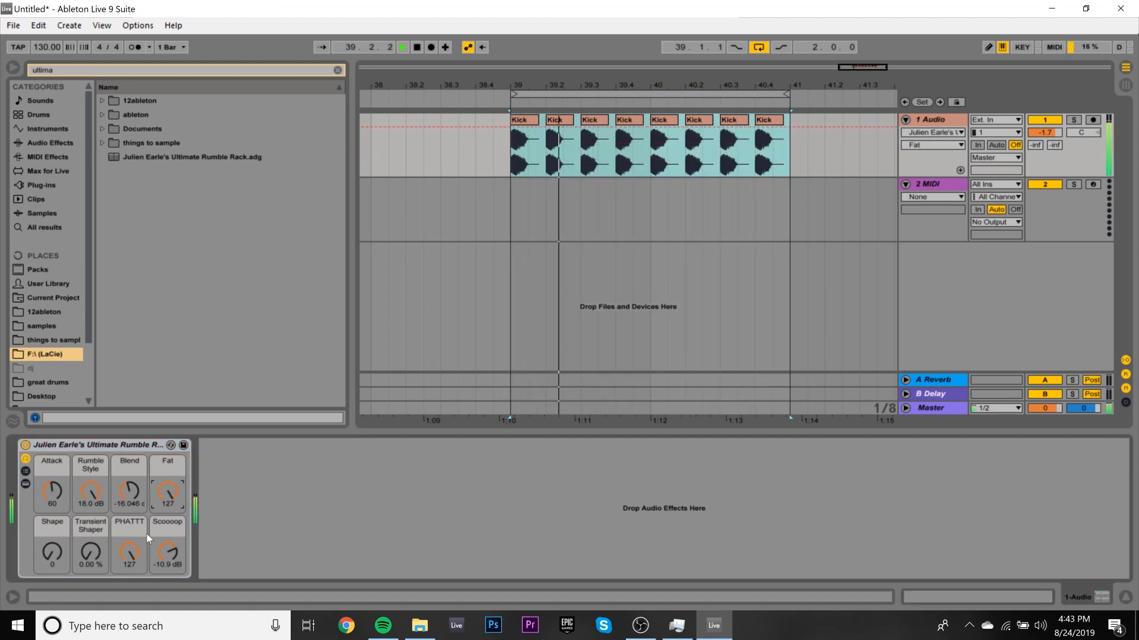
drag(123, 494, 98, 551)
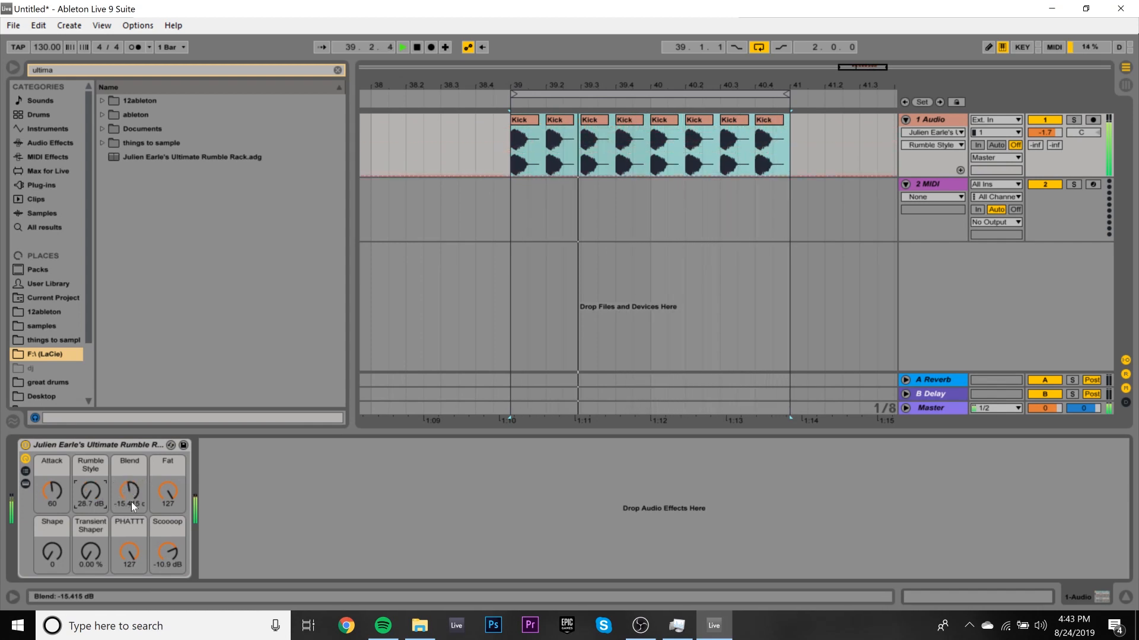
drag(129, 492, 128, 498)
mouse_move(54, 492)
mouse_down()
mouse_move(55, 454)
mouse_move(54, 491)
mouse_up()
drag(92, 563, 55, 492)
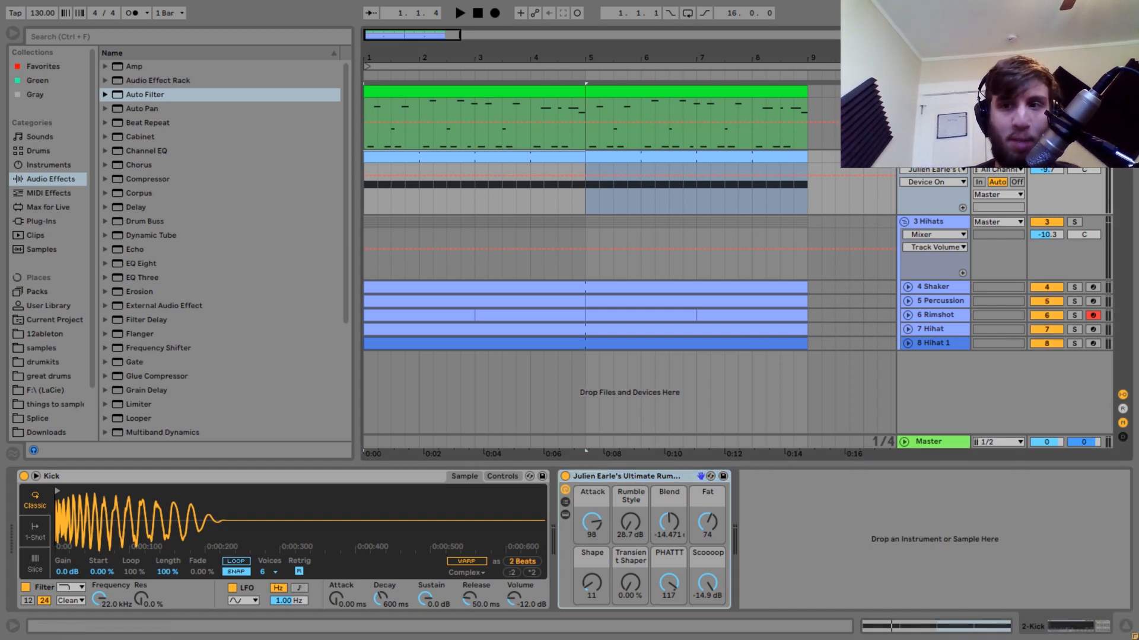
Lower the master volume to -1.0 dB and solo the Kick track during playback.
drag(1052, 436, 1045, 442)
key(space)
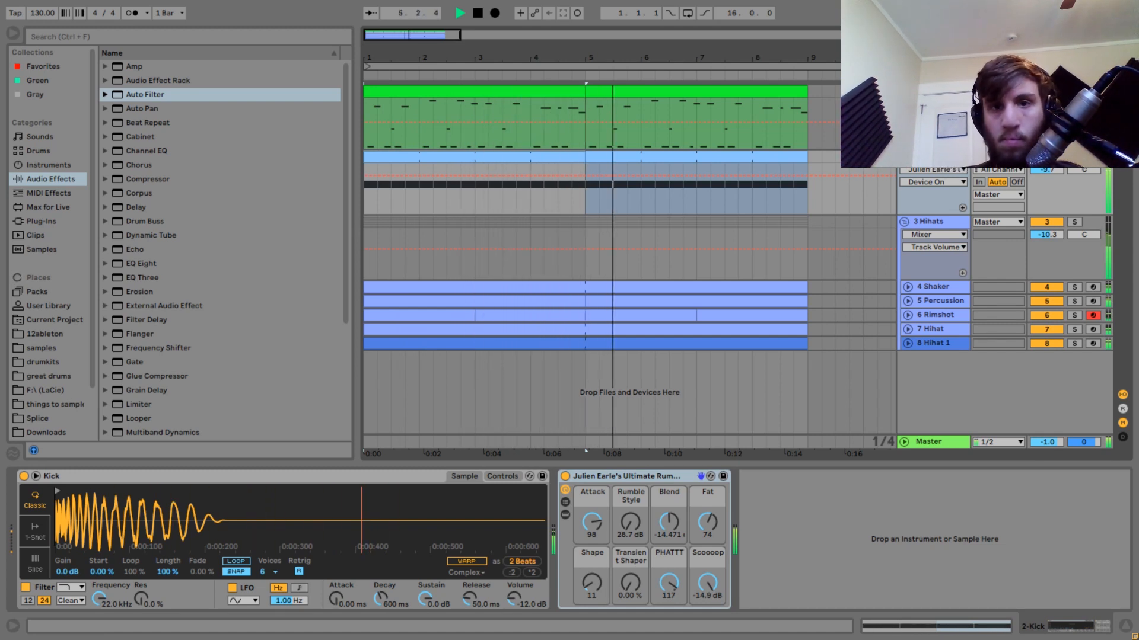
click(1074, 157)
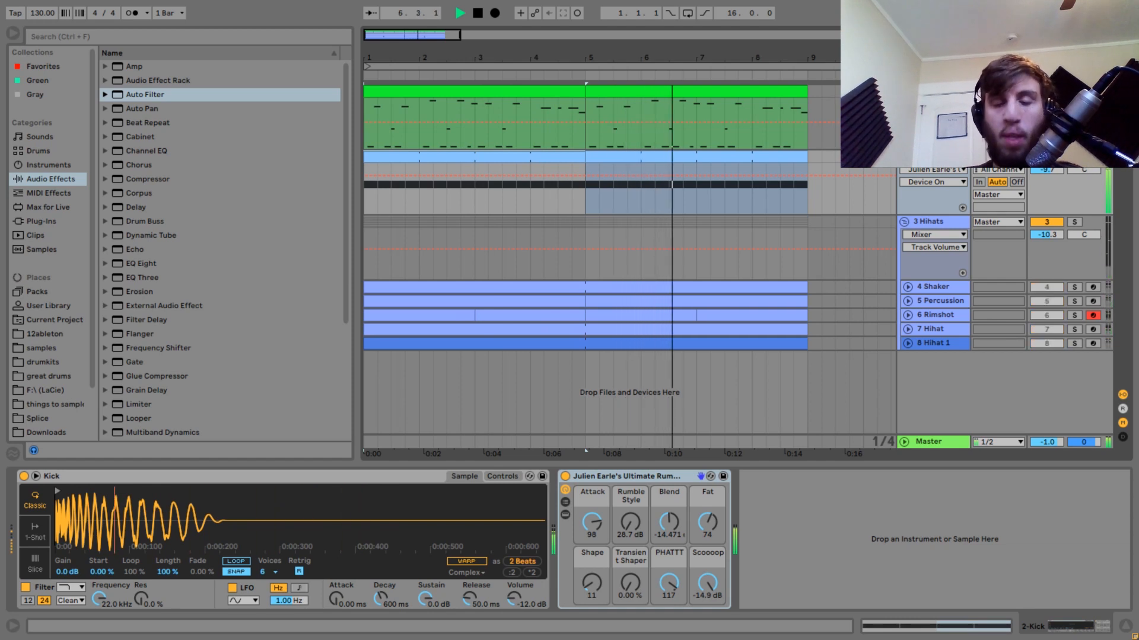
key(space)
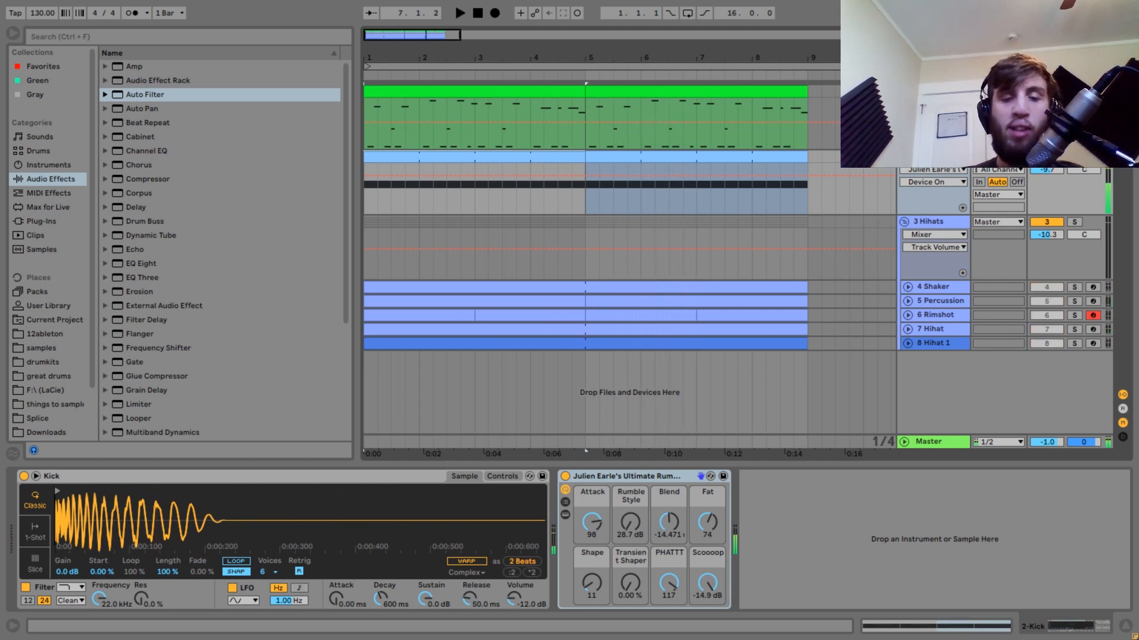
Switch the rumble rack off during Kick playback, and undo the bypass to compare the sound with it on.
click(578, 480)
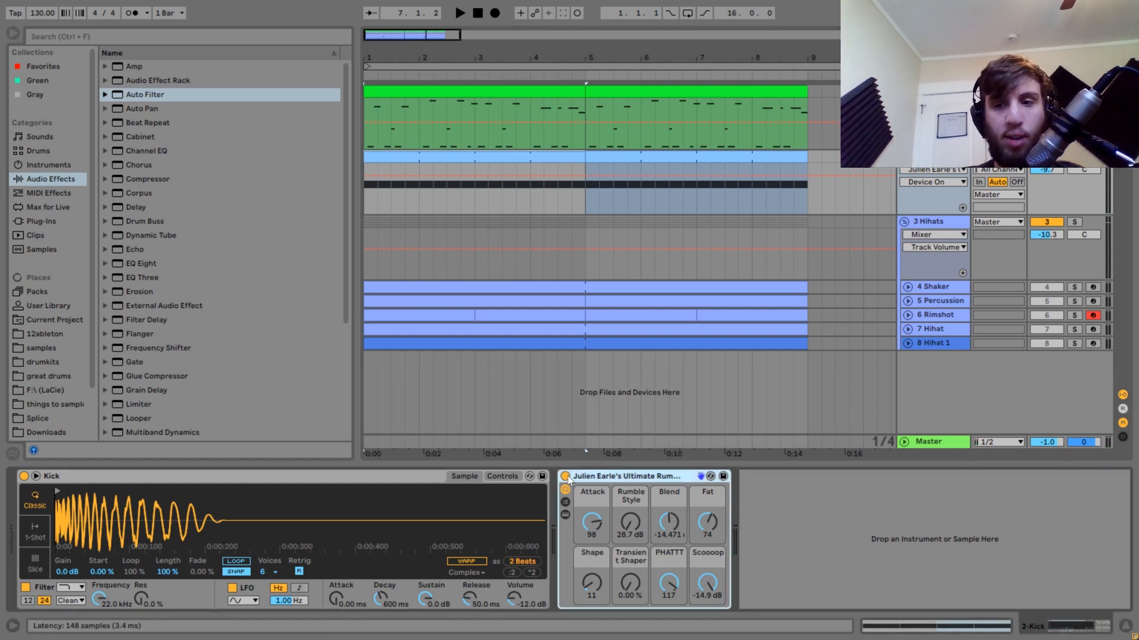
click(567, 477)
key(space)
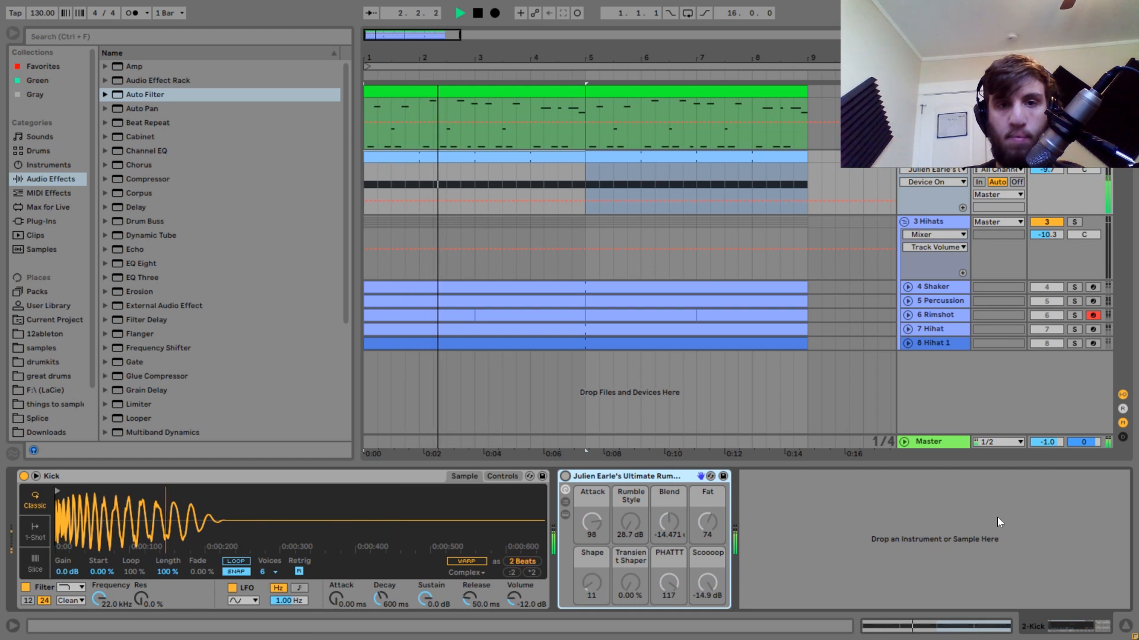
key(ctrl+z)
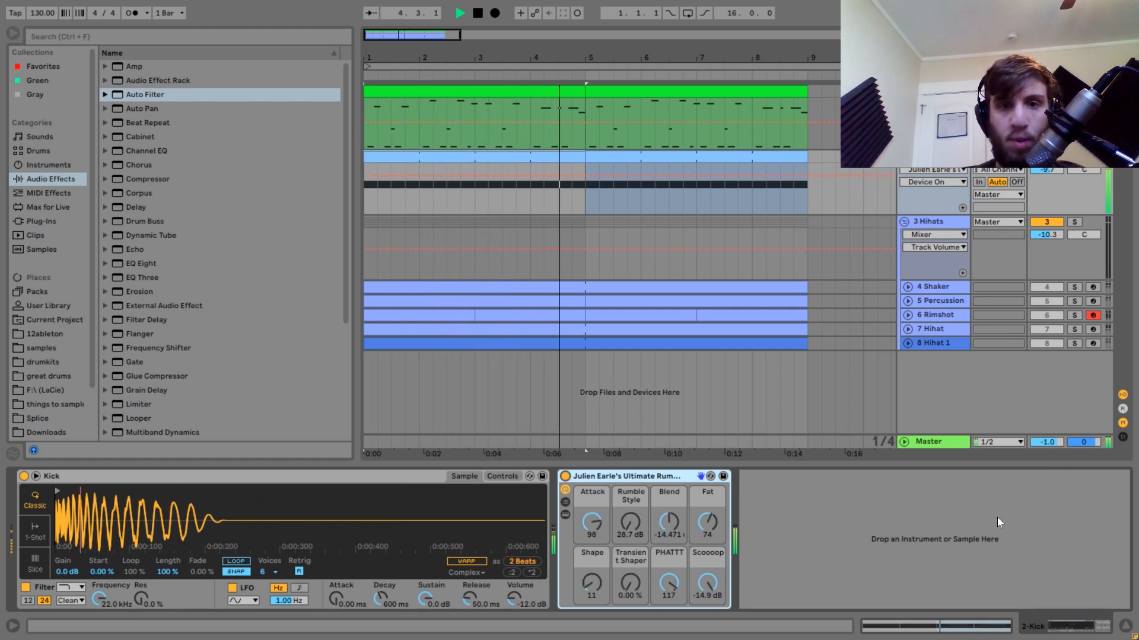
key(space)
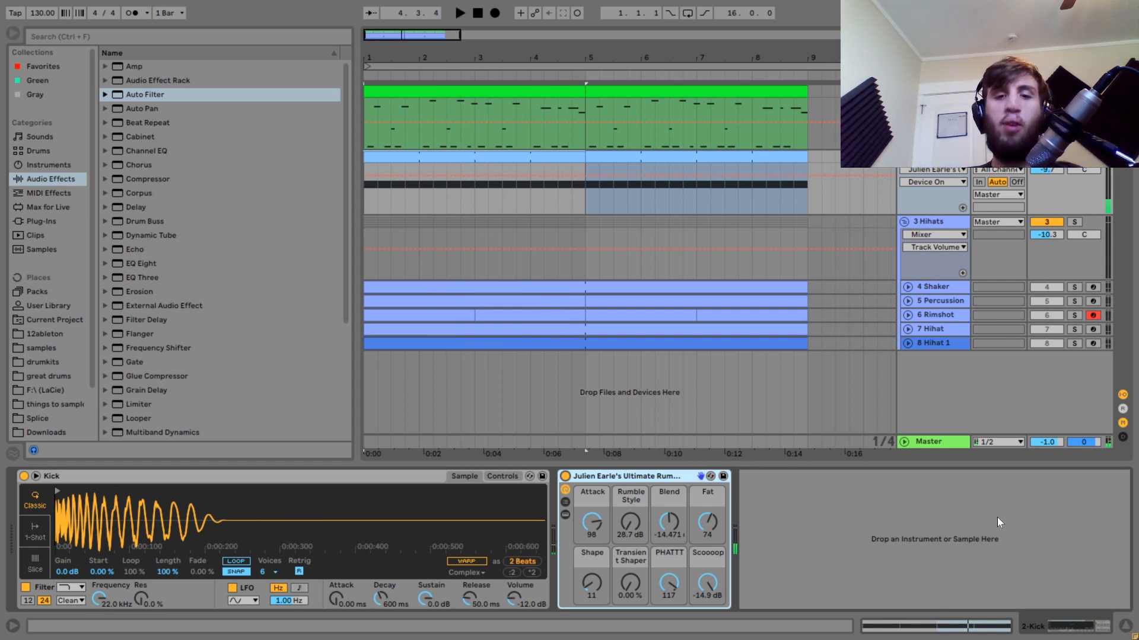
Examine the rumble rack's internal devices and the nested rack's Punch and Rumble chains, and collapse them again.
click(568, 516)
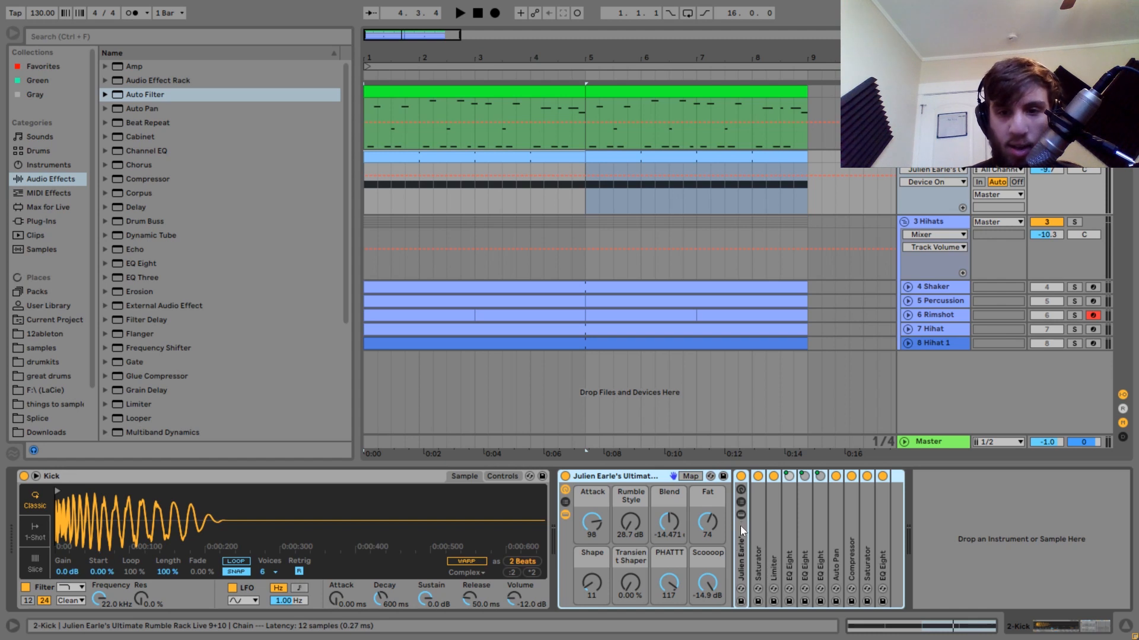
click(742, 514)
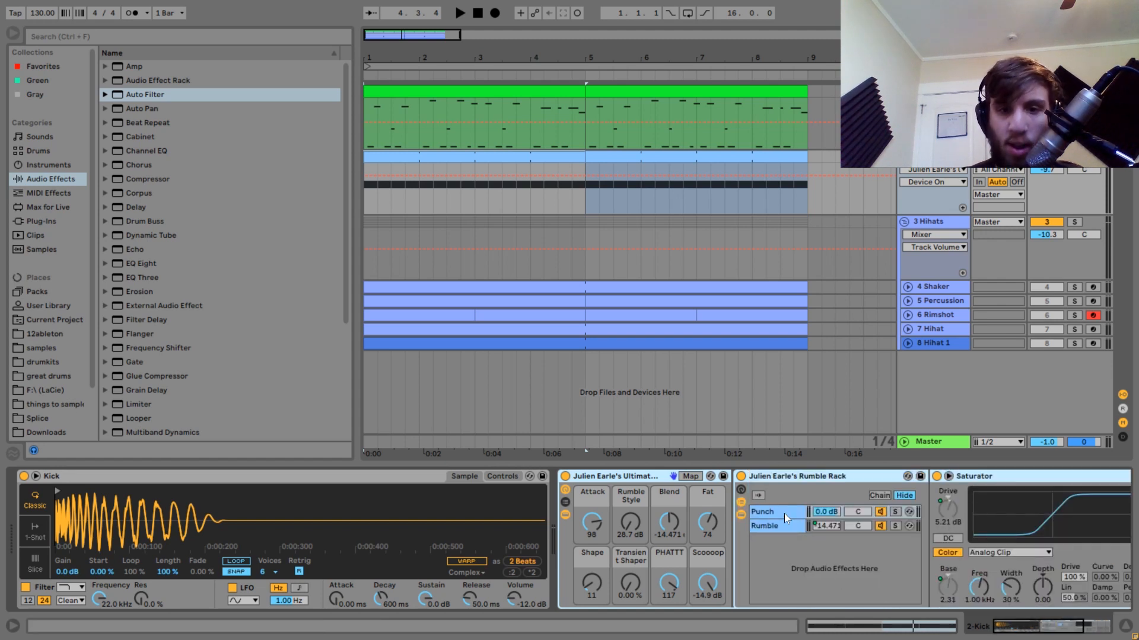
click(741, 515)
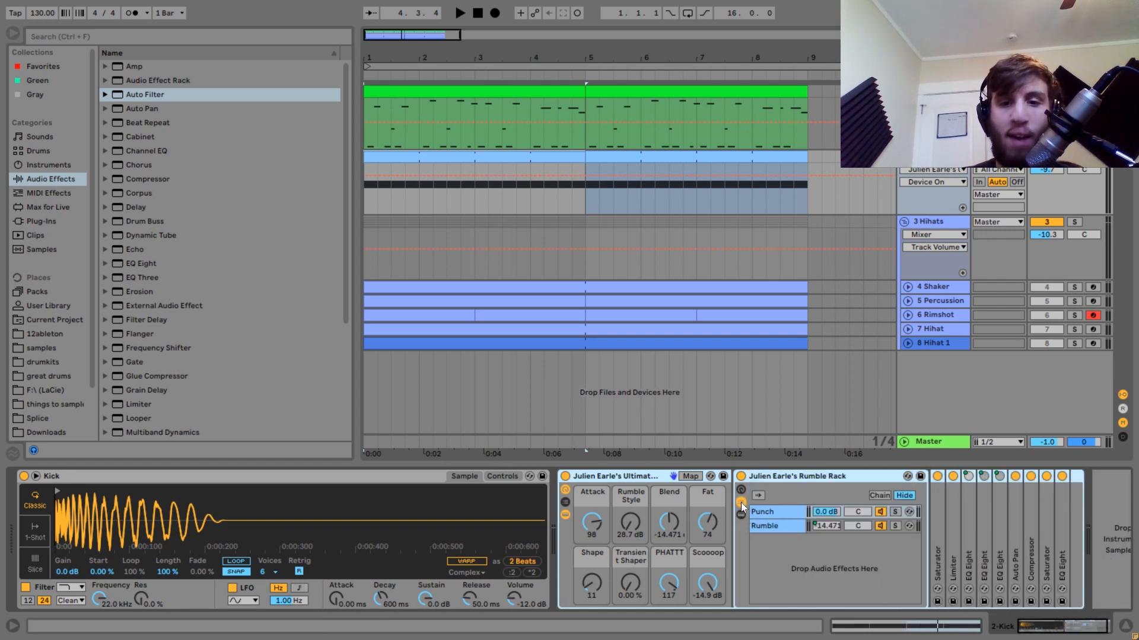
click(742, 503)
click(566, 515)
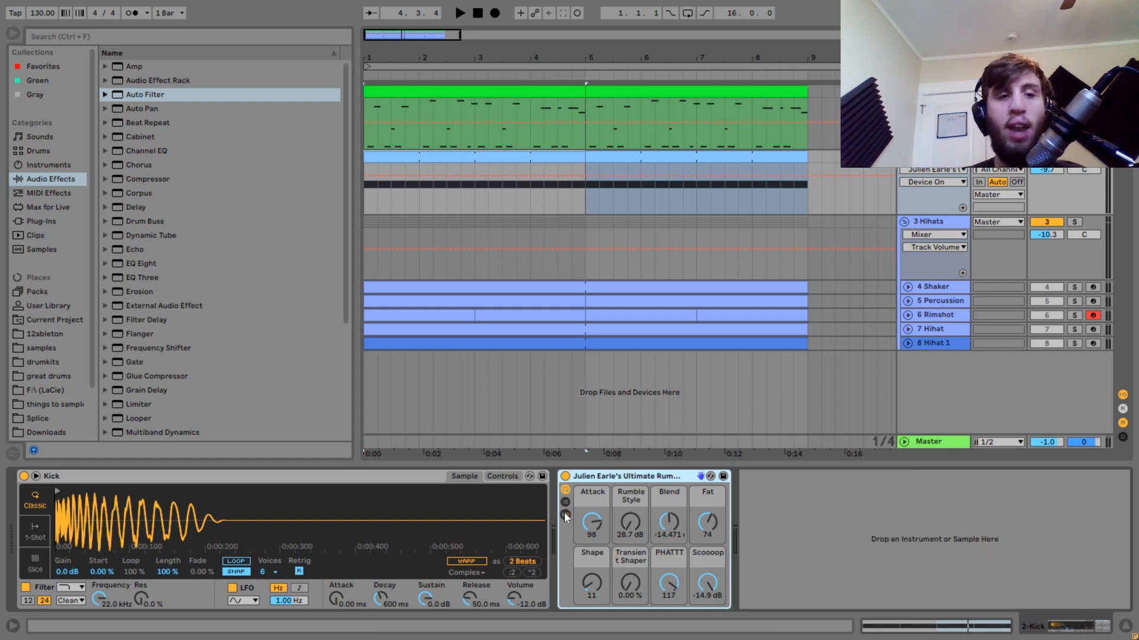
Load Kick.wav from the Joyhauser Techno Track From Scratch folder in Tutorial Files as the kick sample.
scroll(62, 412, down, 2)
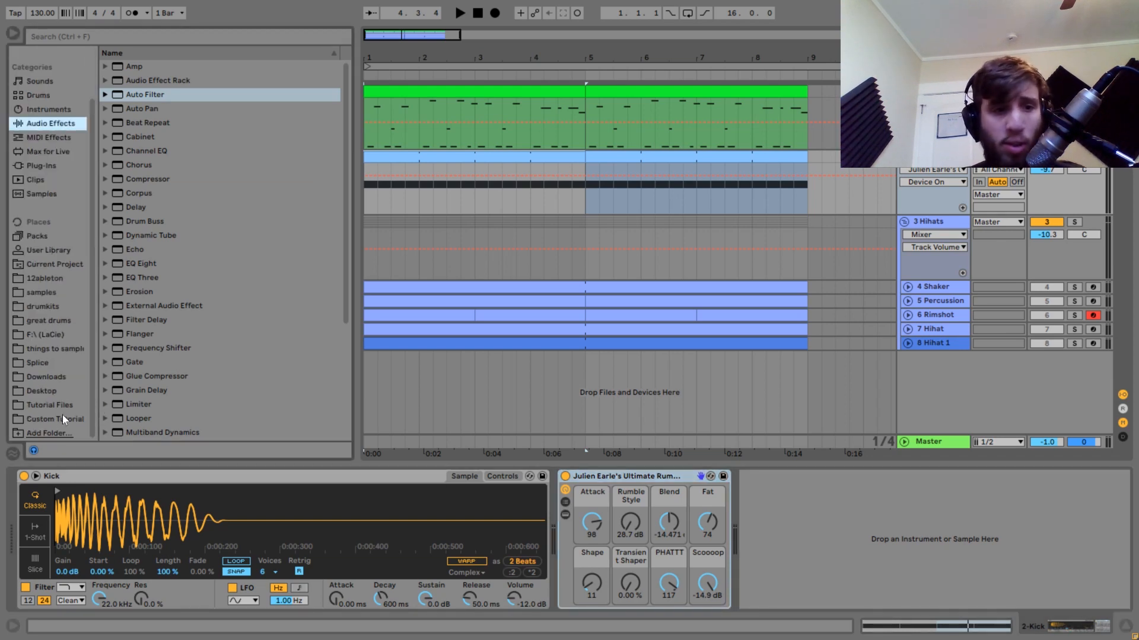
click(47, 405)
drag(343, 108, 361, 254)
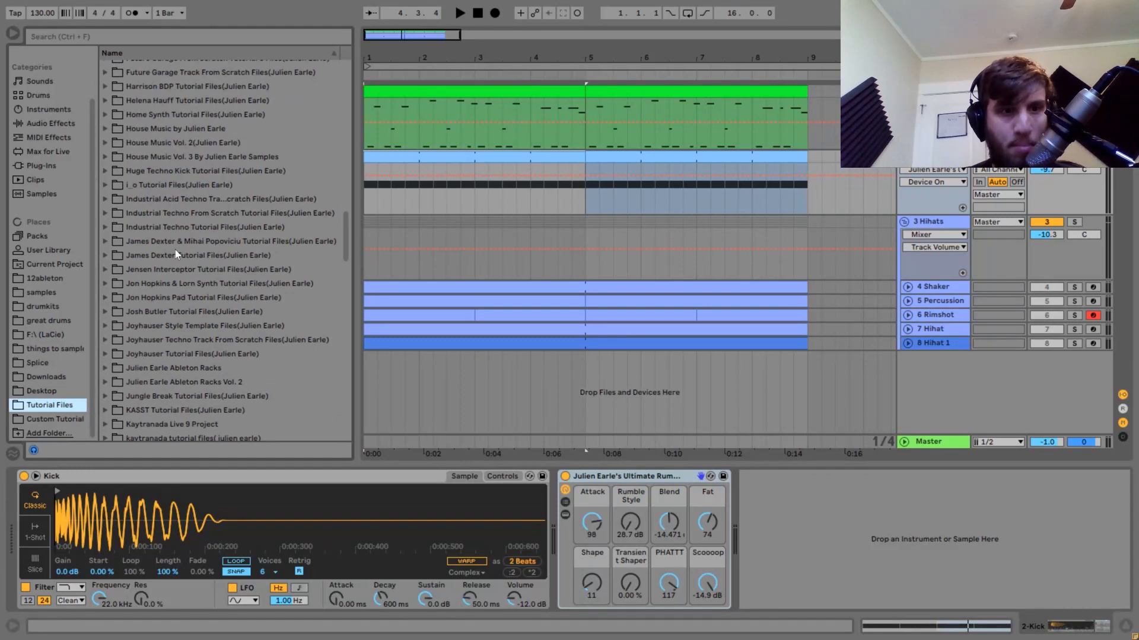
scroll(176, 252, down, 2)
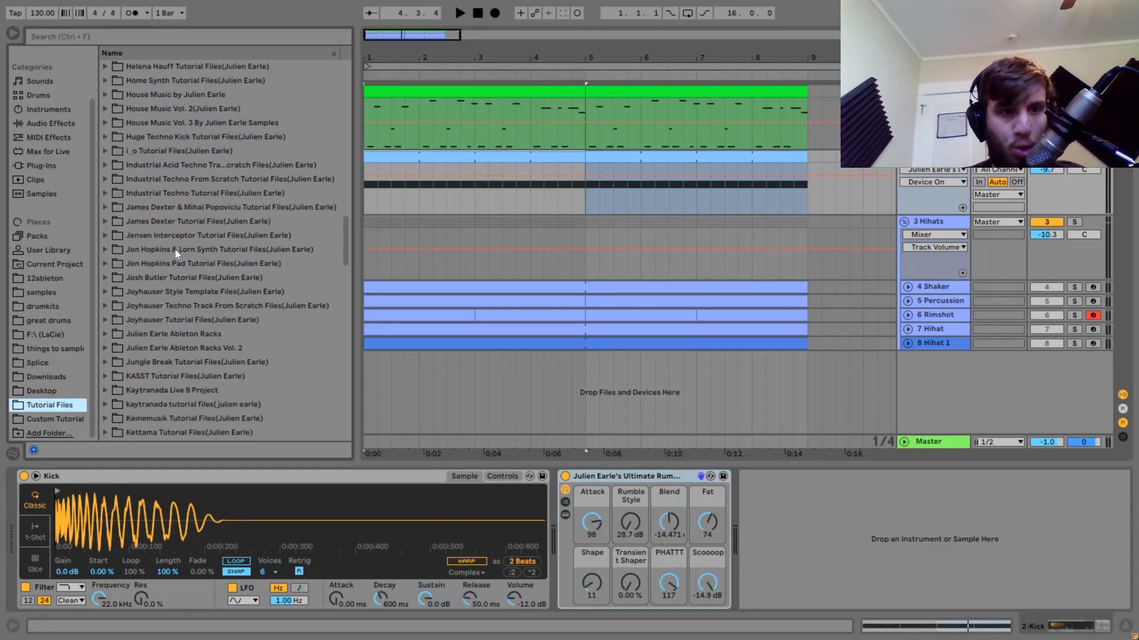
click(105, 307)
click(141, 376)
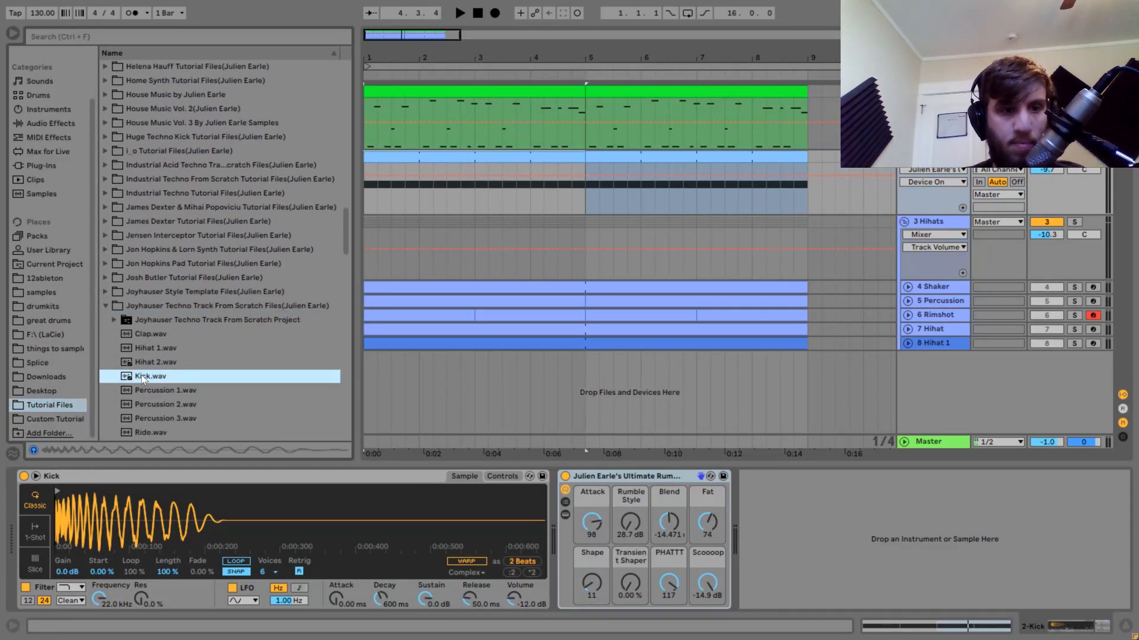
double_click(141, 376)
Play the loop, lower the rack's Blend to about -24.3 dB, and undo the Blend and kick sample changes.
key(space)
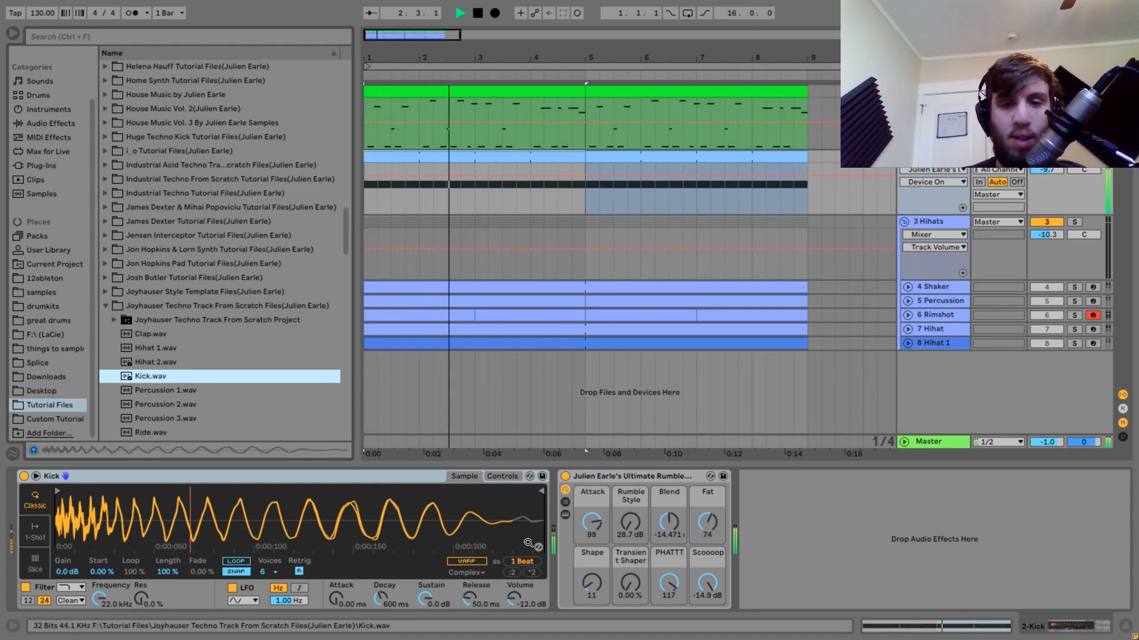
drag(664, 536, 665, 555)
key(space)
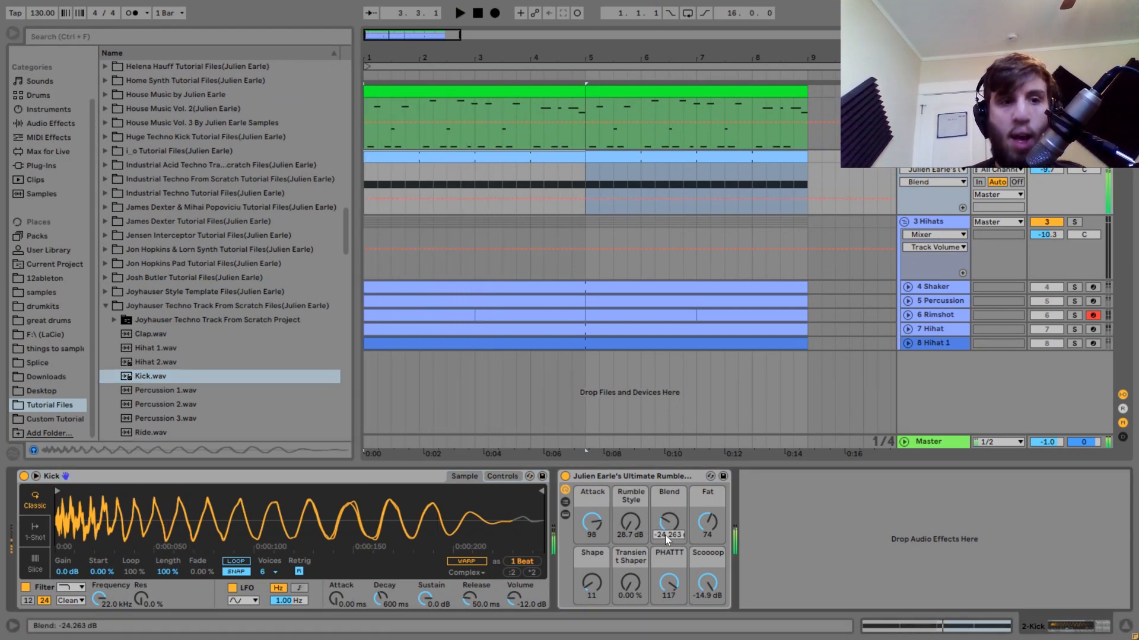
key(ctrl+z)
key(ctrl+z)
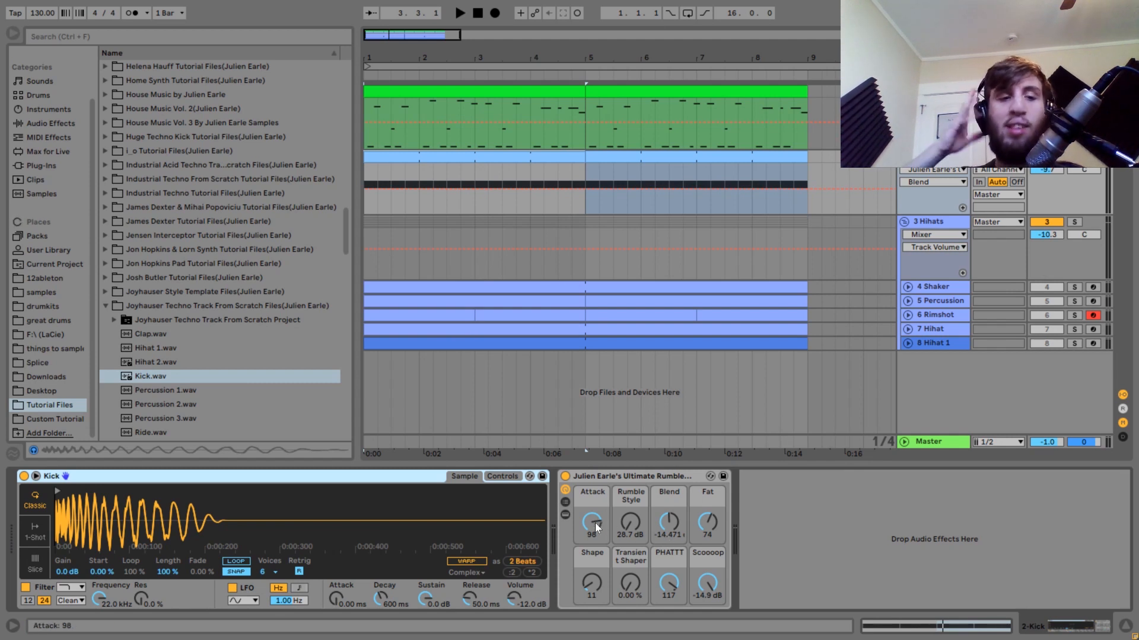
Set the rumble rack's Attack to 0 and raise it to 127 during playback to compare the two extremes.
mouse_move(59, 511)
mouse_down()
mouse_move(54, 554)
mouse_move(57, 513)
mouse_up()
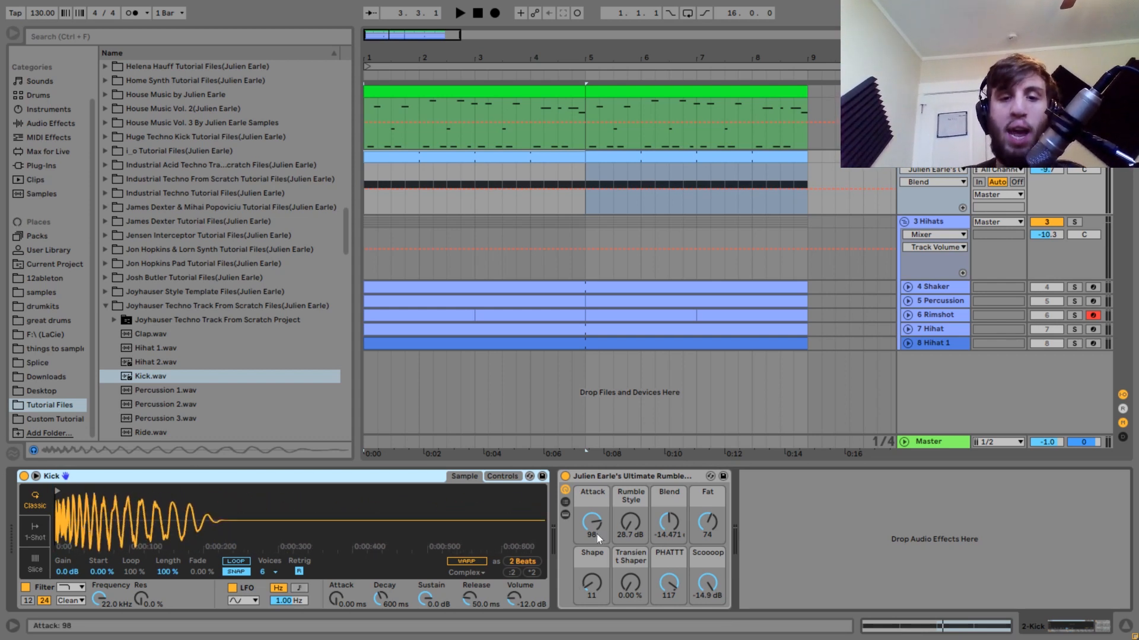
drag(595, 528, 595, 569)
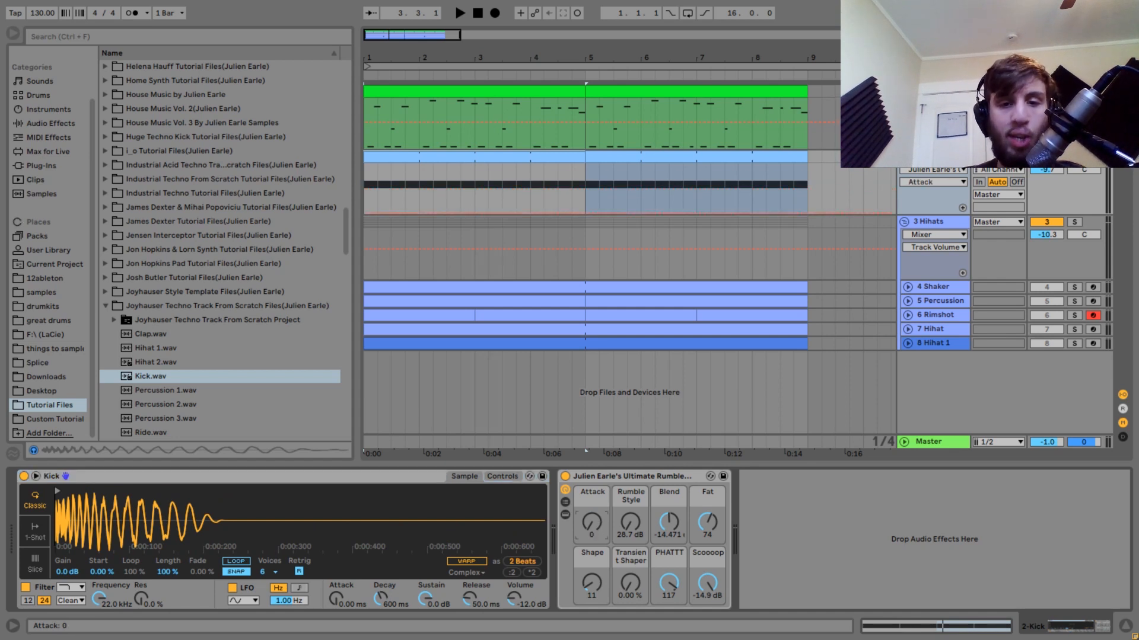
key(space)
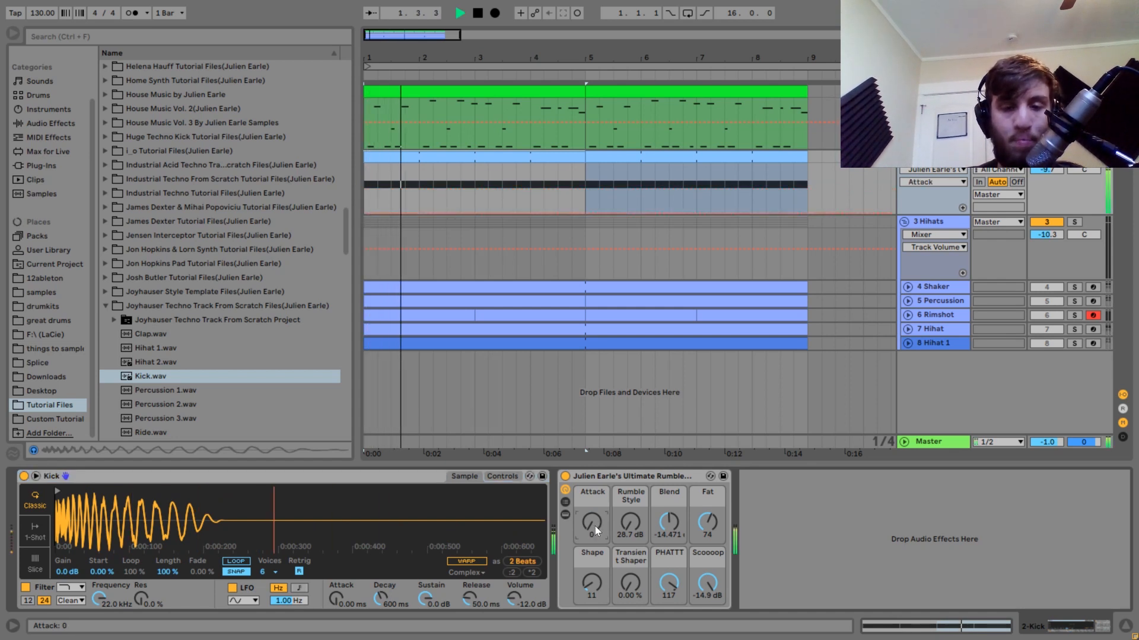
drag(593, 510, 593, 524)
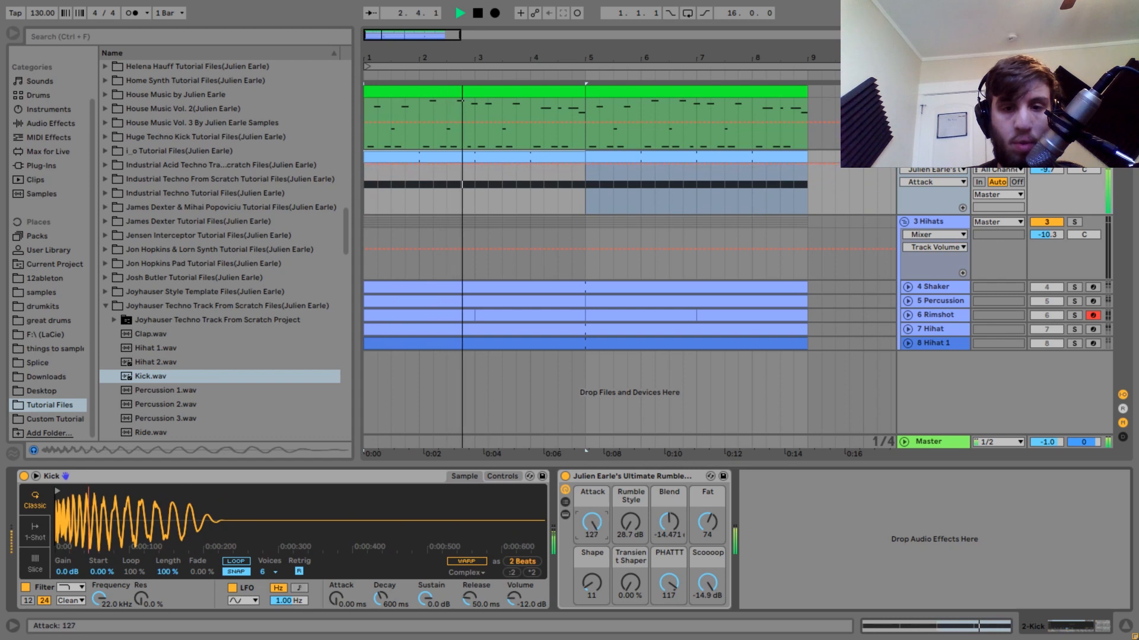
key(space)
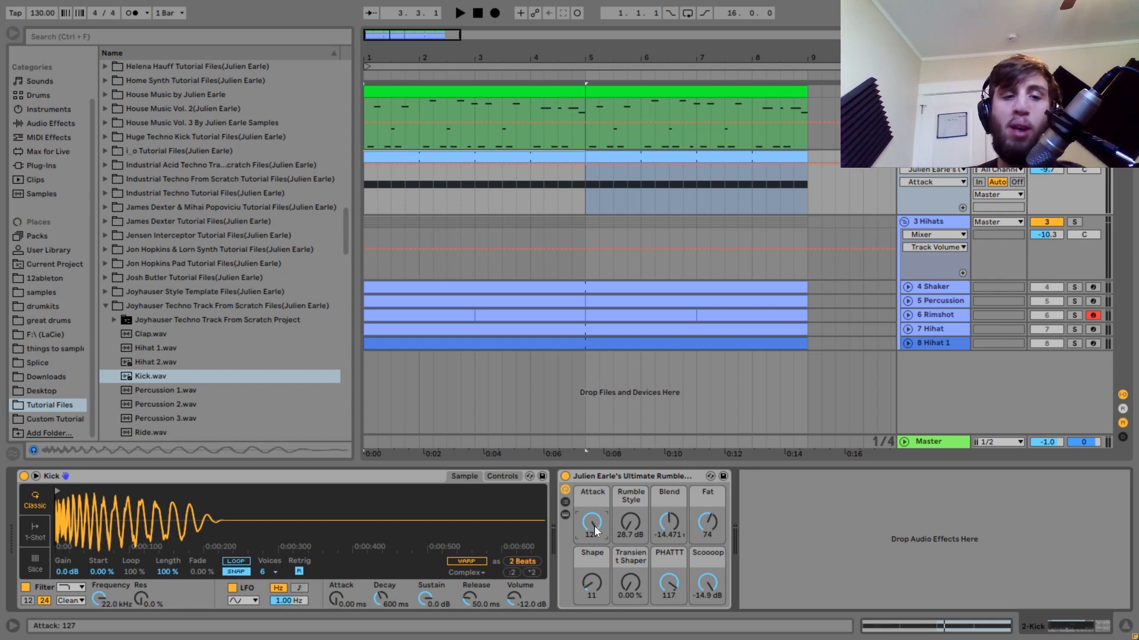
Set the rumble rack's Attack to 104 and play the kick to check it.
drag(595, 526, 593, 525)
key(space)
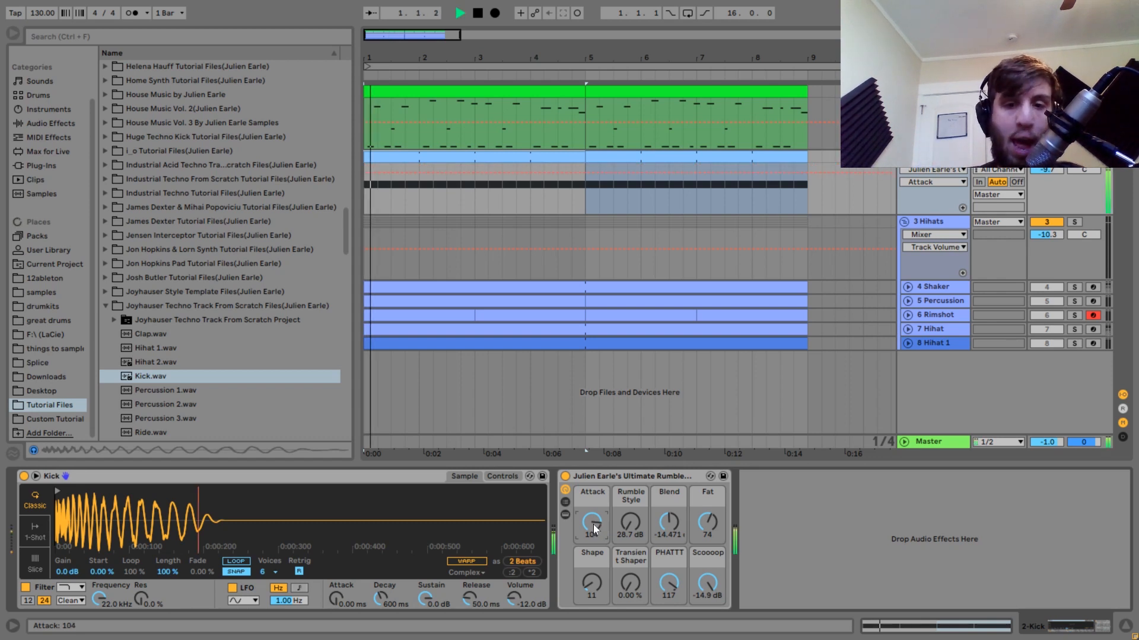
key(space)
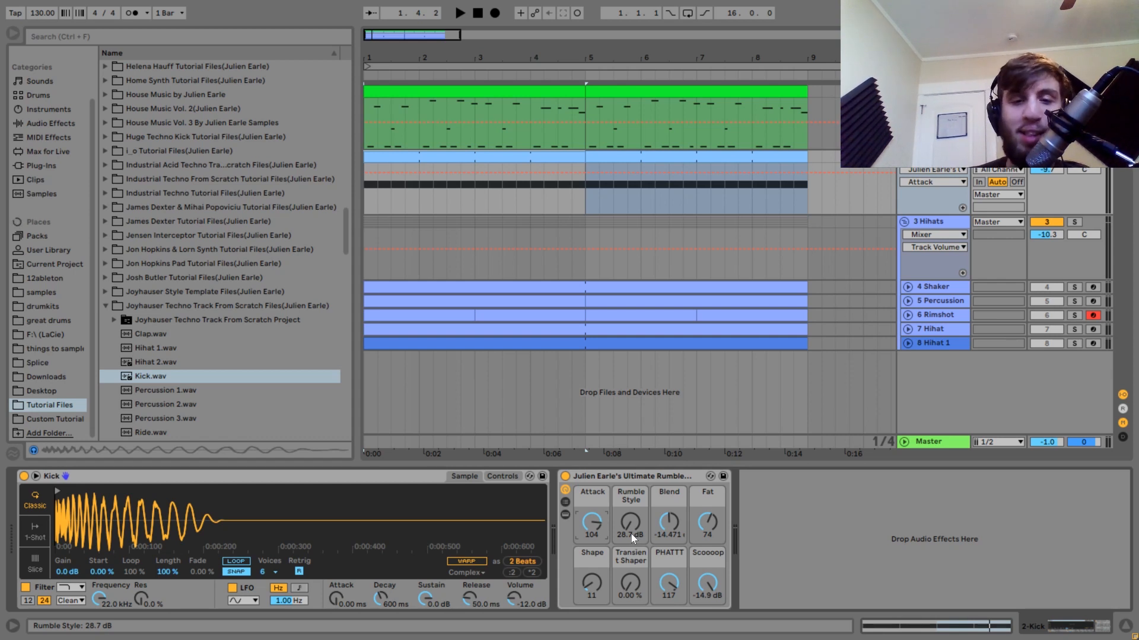
Sweep the rack's Rumble Style through 27.2 dB and 20.2 dB during playback, and return it to 28.7 dB.
key(space)
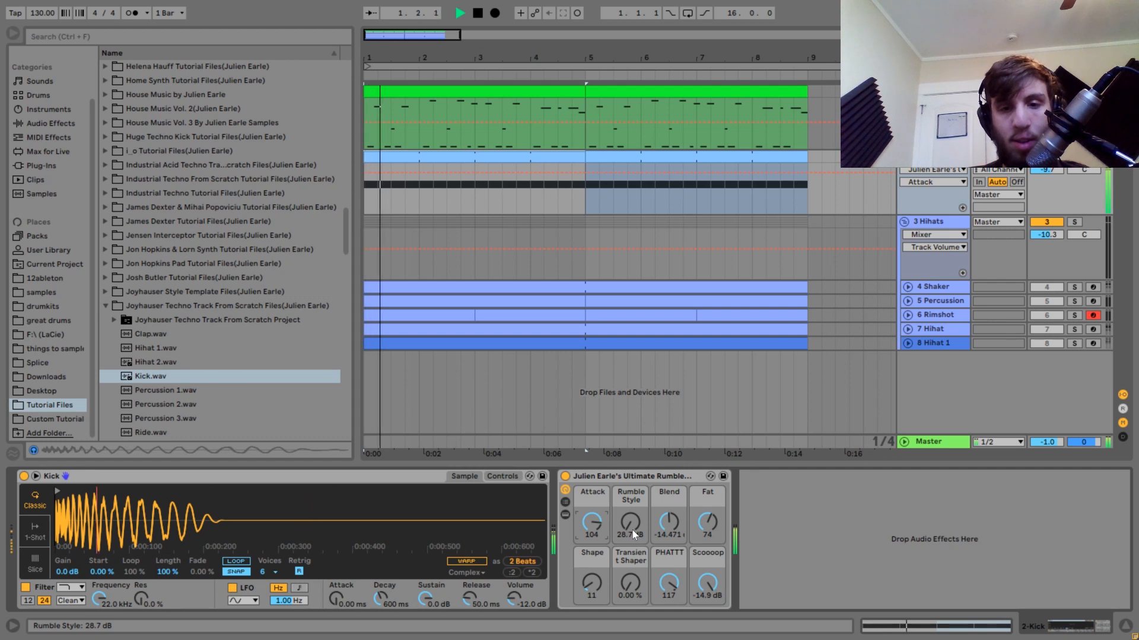
drag(633, 530, 631, 581)
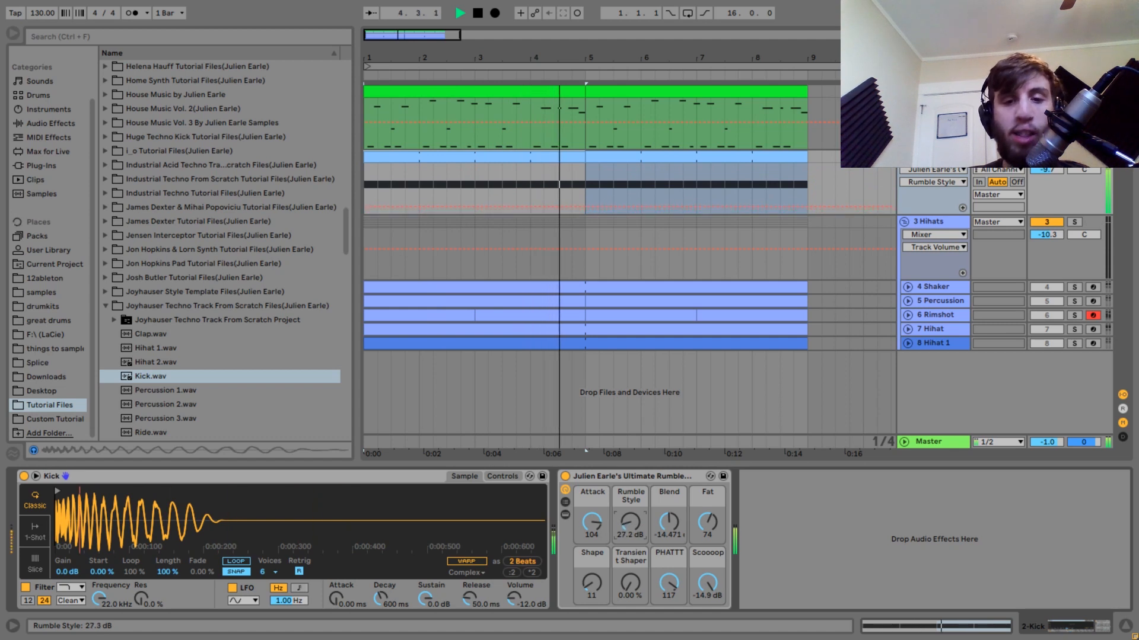
mouse_move(630, 522)
mouse_down()
mouse_move(630, 482)
mouse_move(629, 530)
mouse_up()
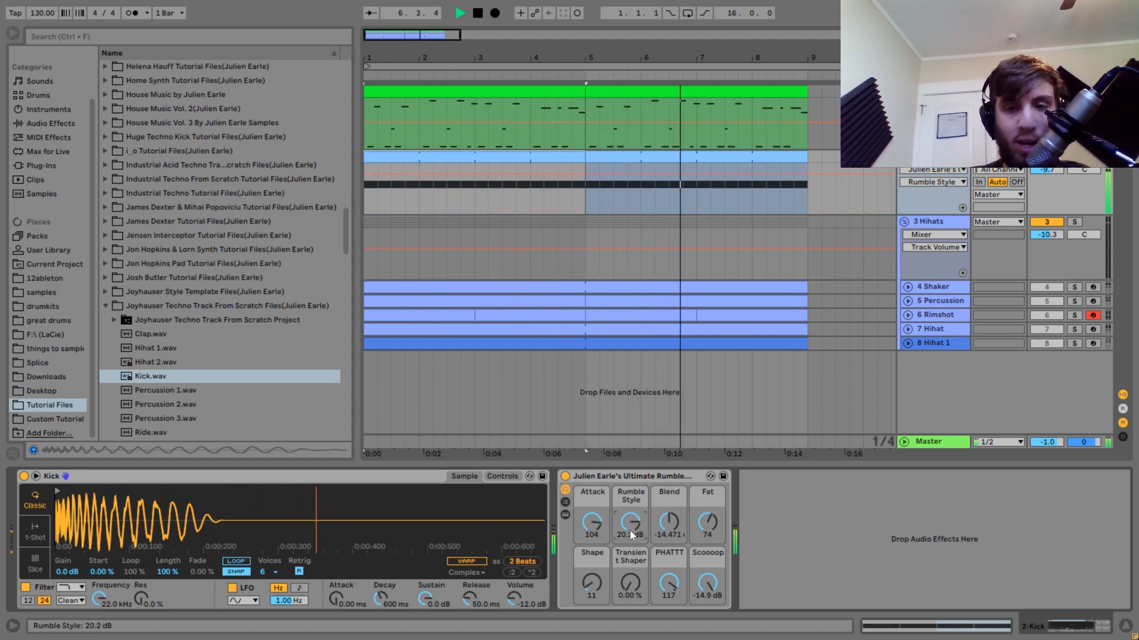
key(space)
key(space)
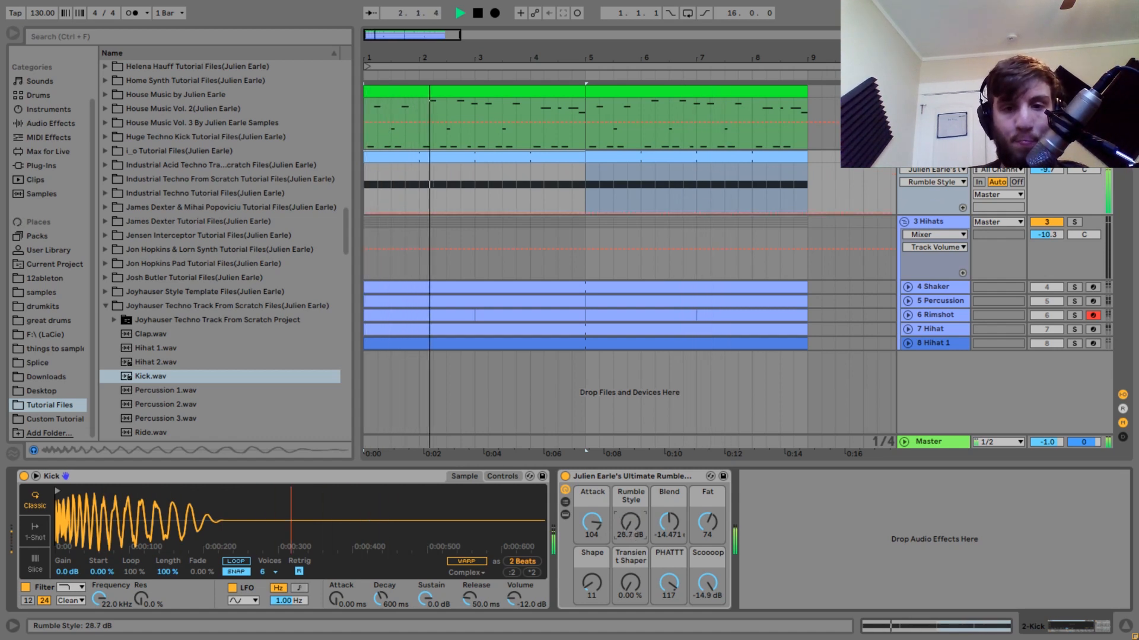
key(space)
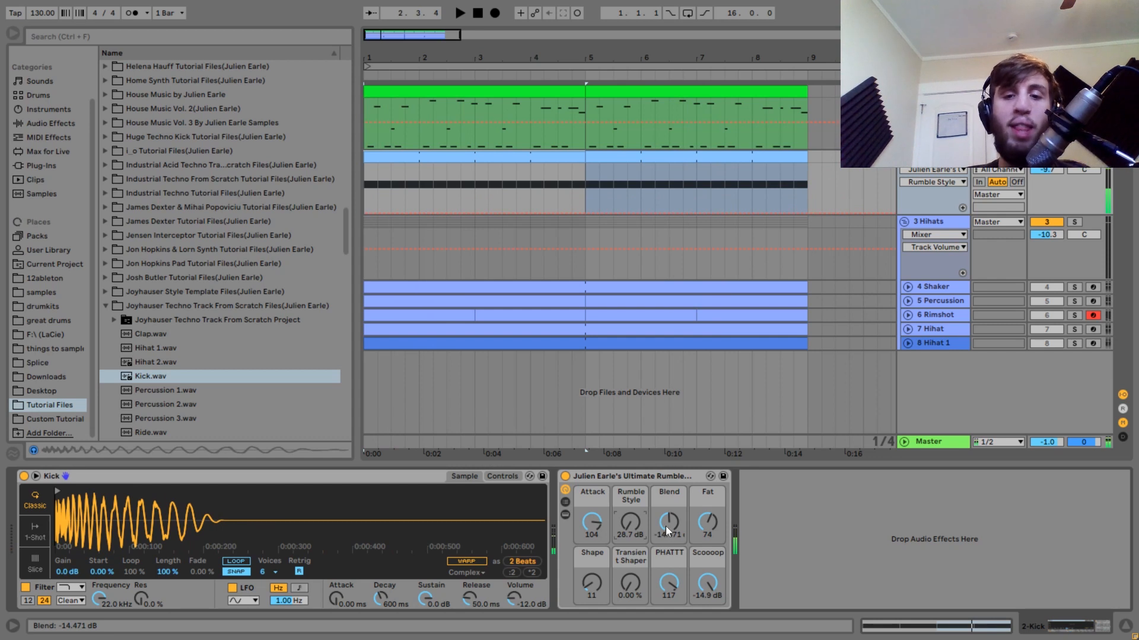
Set the rumble rack's Blend to about -17.3 dB and play the kick to check the balance.
click(665, 525)
key(space)
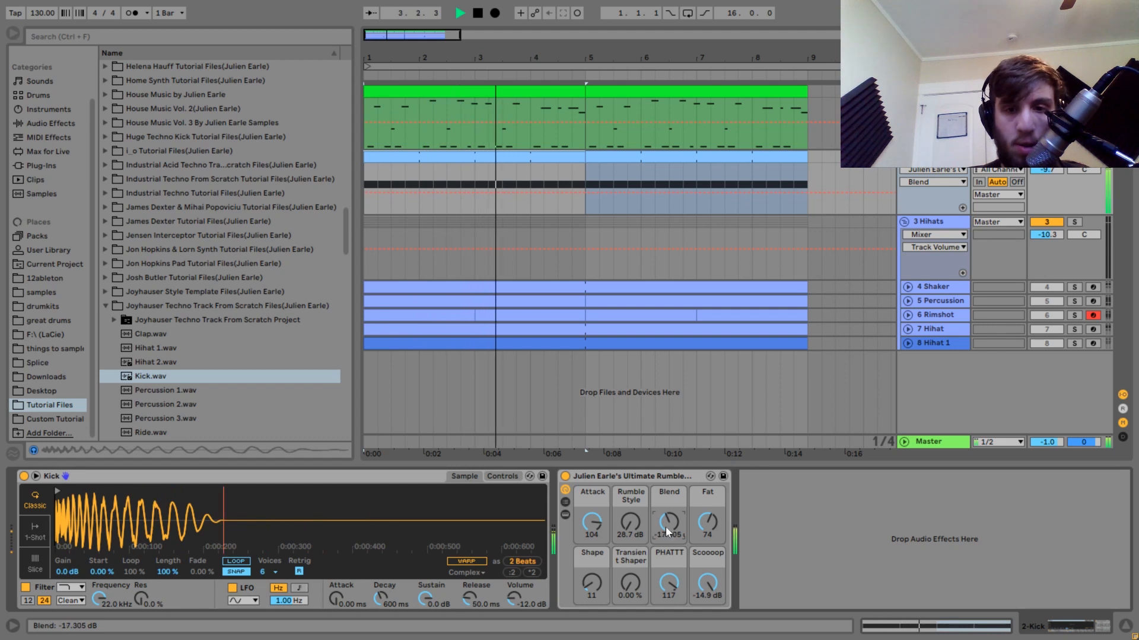
key(space)
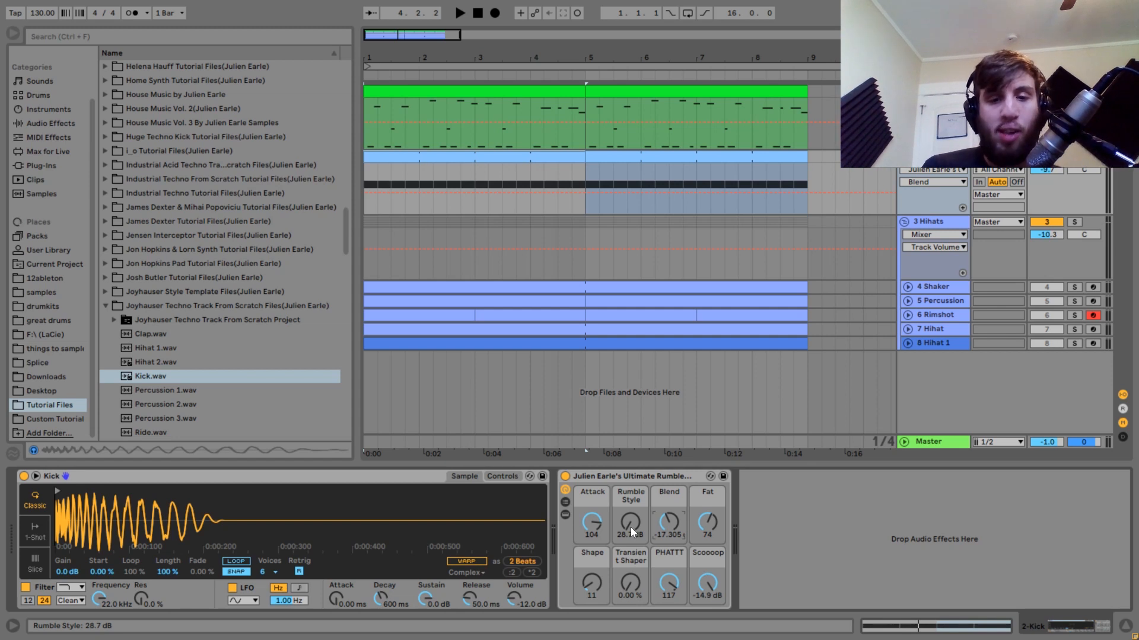
Zero the rack's Attack, Fat, Shape, PHATTT and Scoooop macros and play the kick without them.
drag(593, 527, 593, 587)
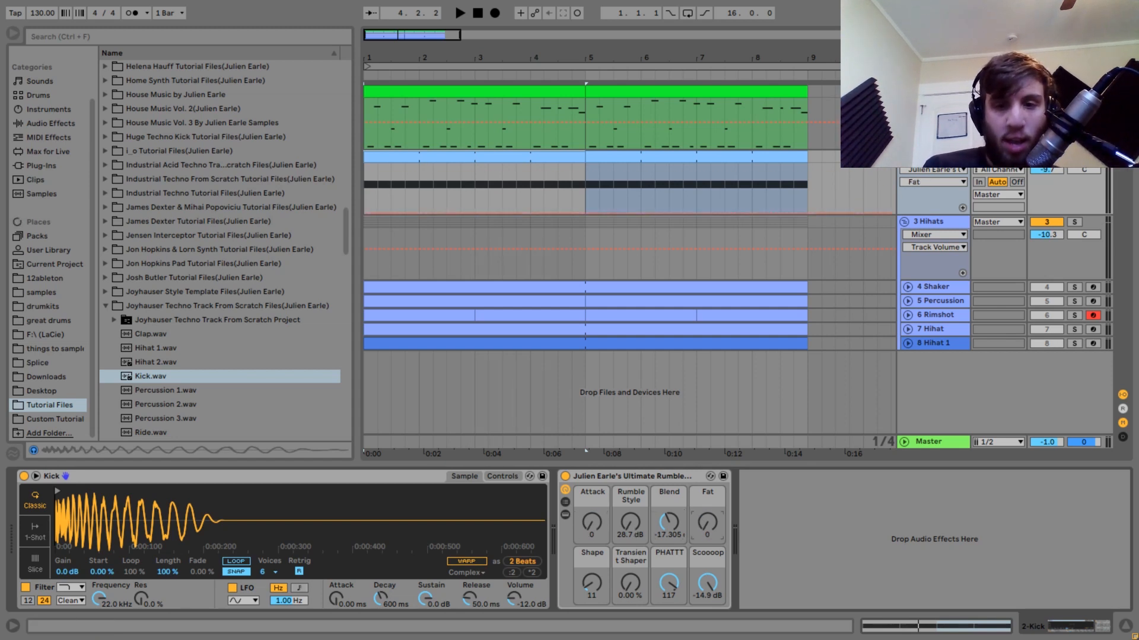
drag(707, 583, 707, 638)
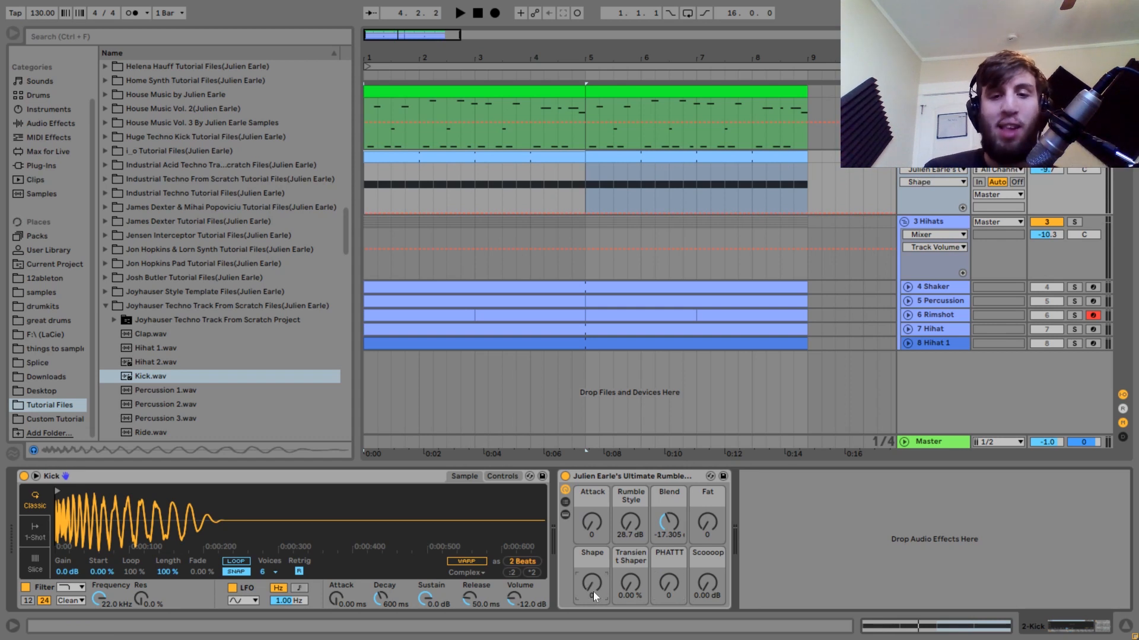
key(space)
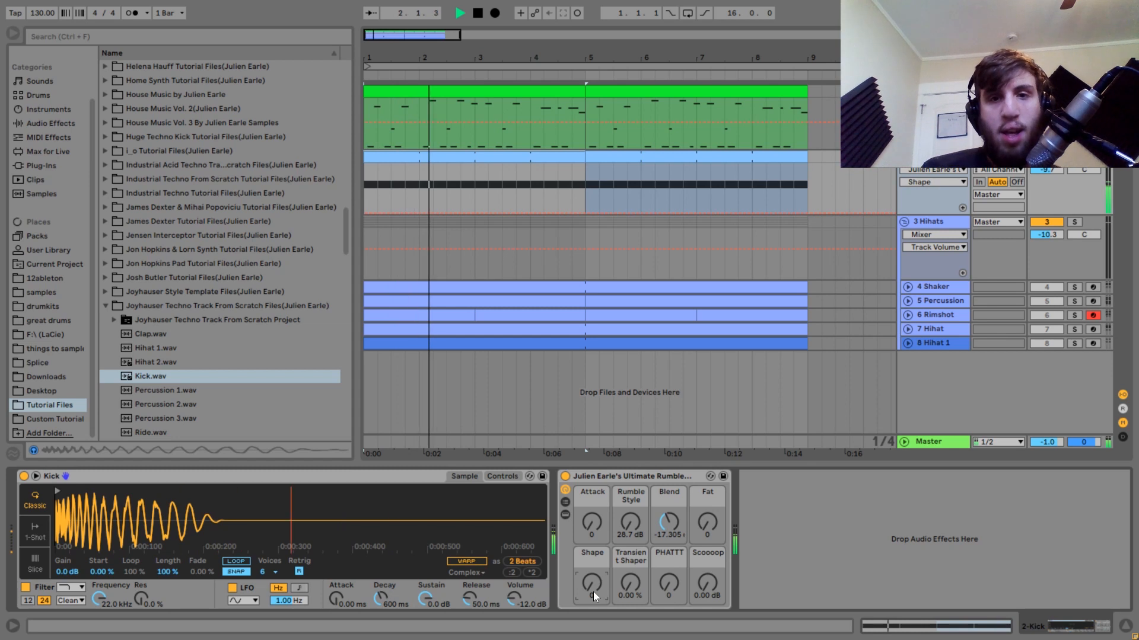
key(space)
key(space)
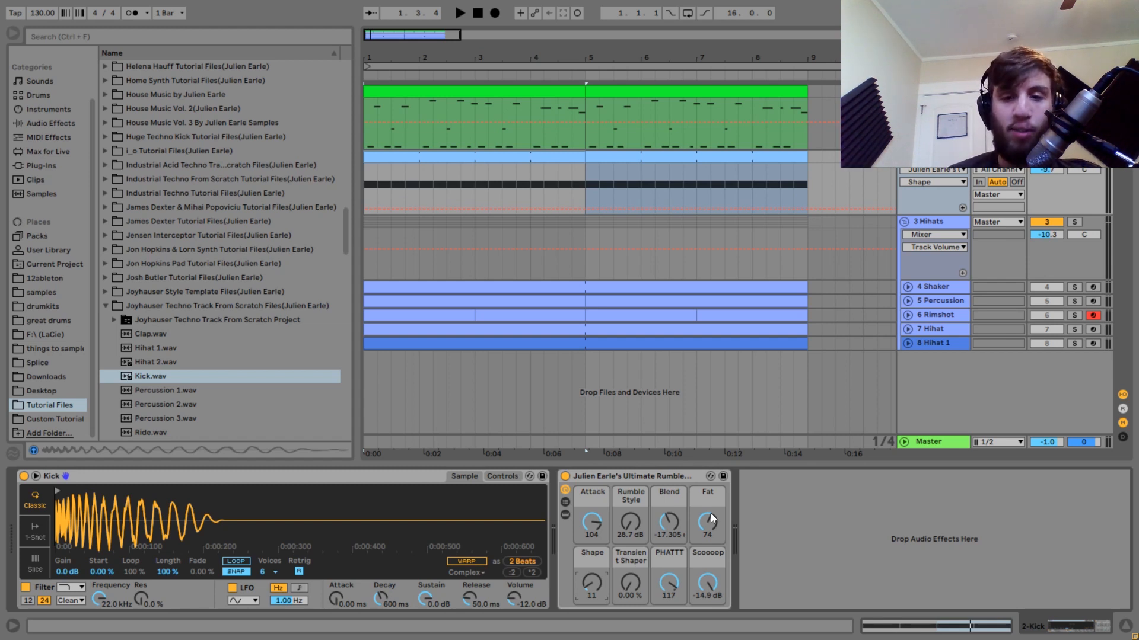
Sweep the rack's Fat macro to 0 and up to 122 during playback, return it to 74, and play the kick again.
key(space)
mouse_move(713, 525)
mouse_down()
mouse_move(713, 562)
mouse_move(713, 503)
mouse_move(713, 543)
mouse_up()
key(space)
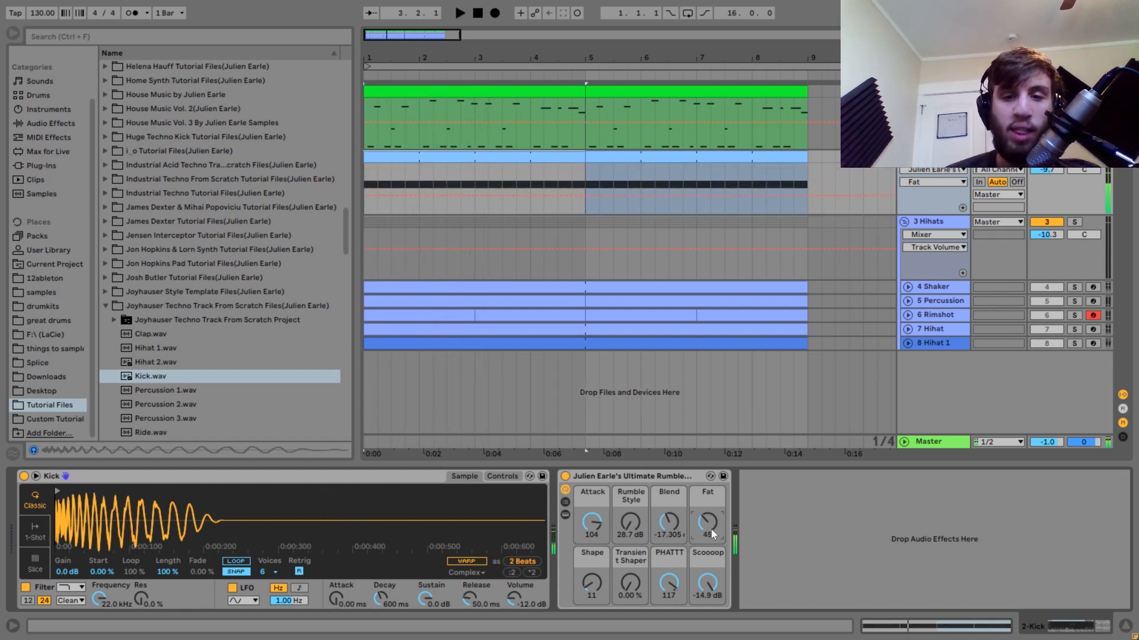
key(space)
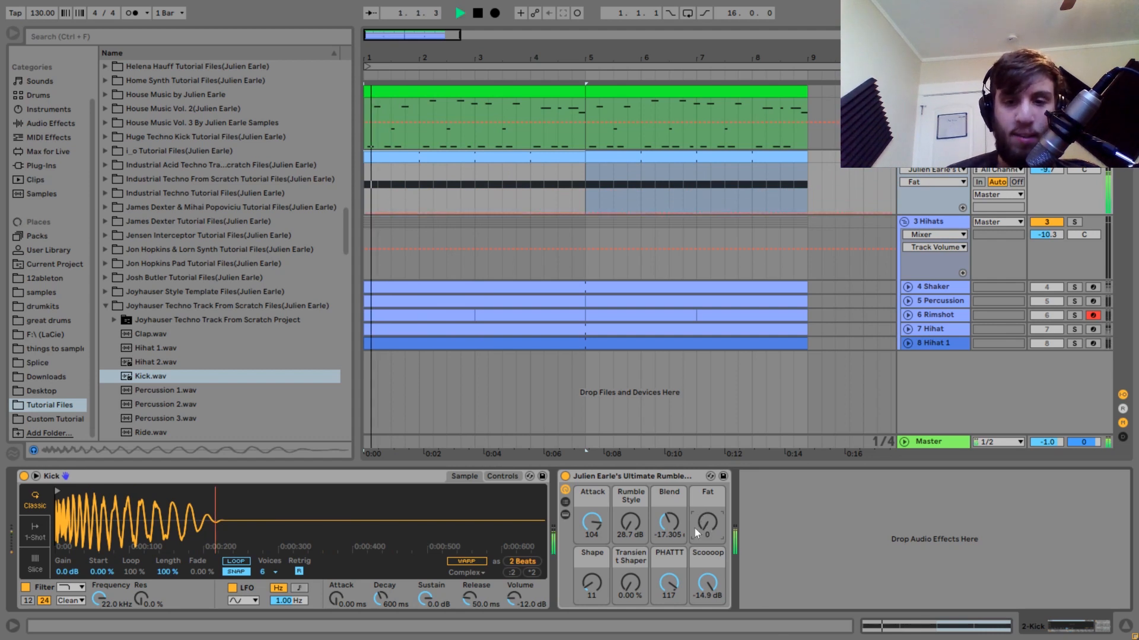
drag(710, 528, 710, 487)
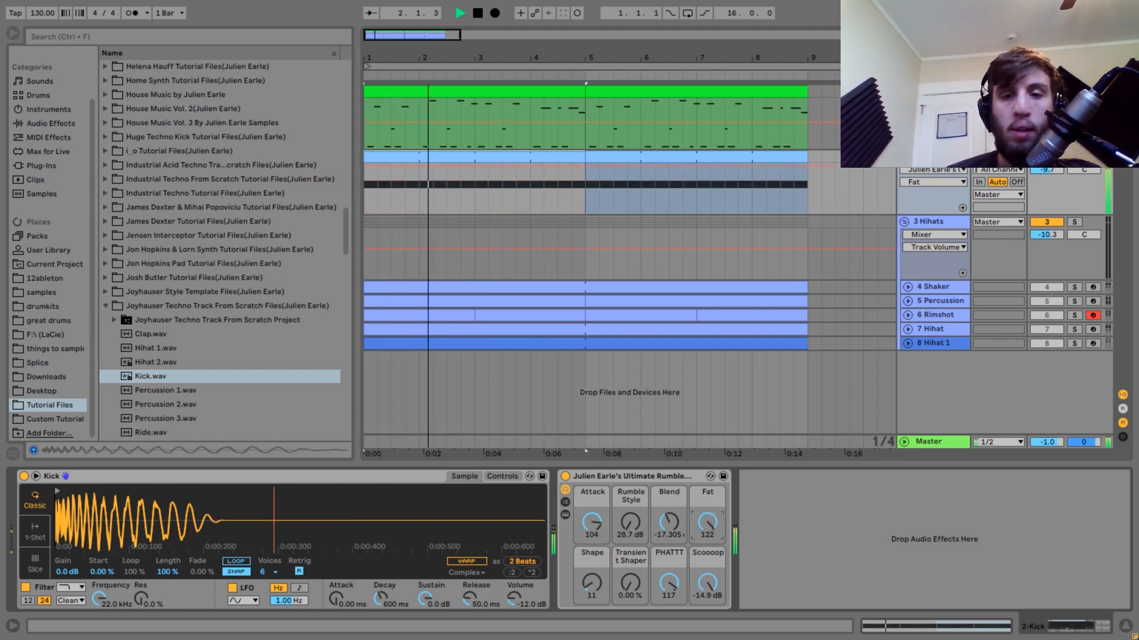
key(space)
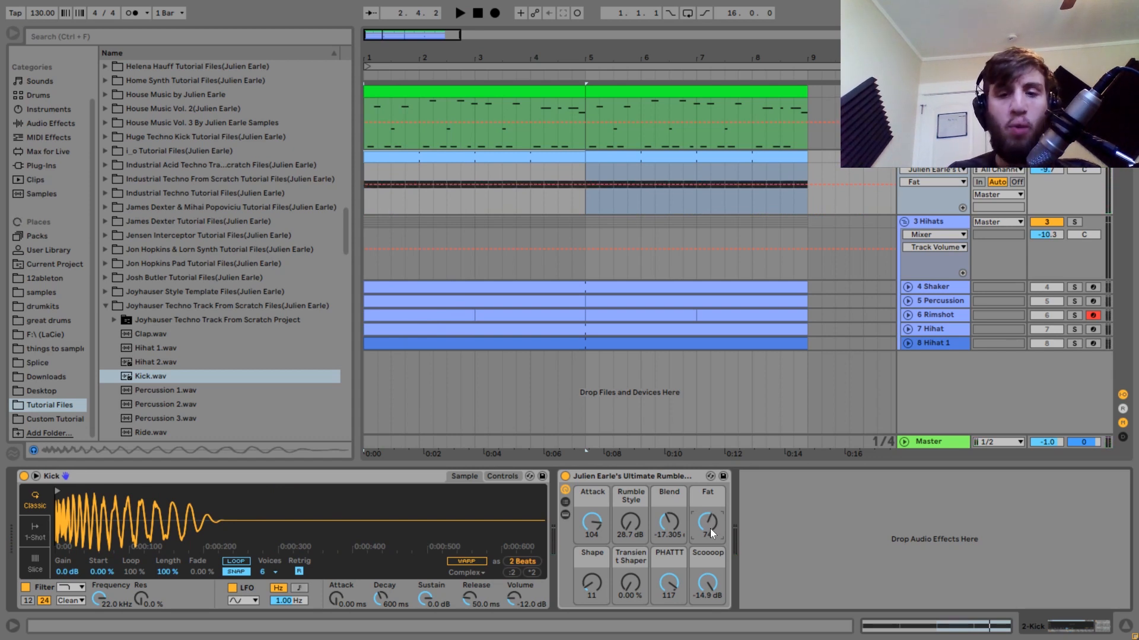
key(space)
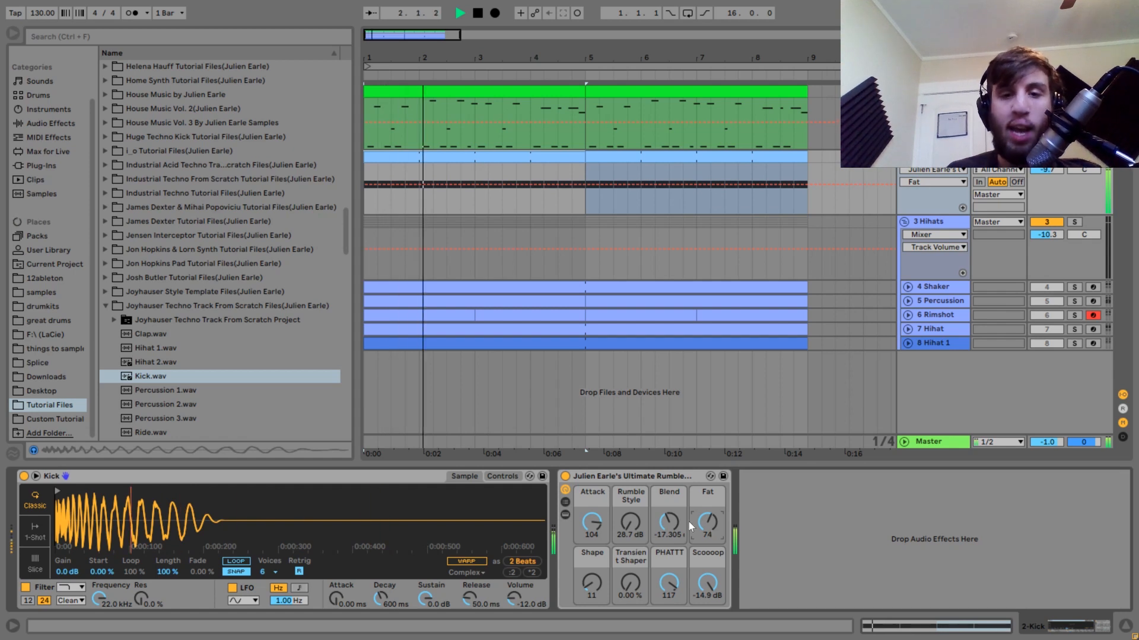
click(635, 477)
key(space)
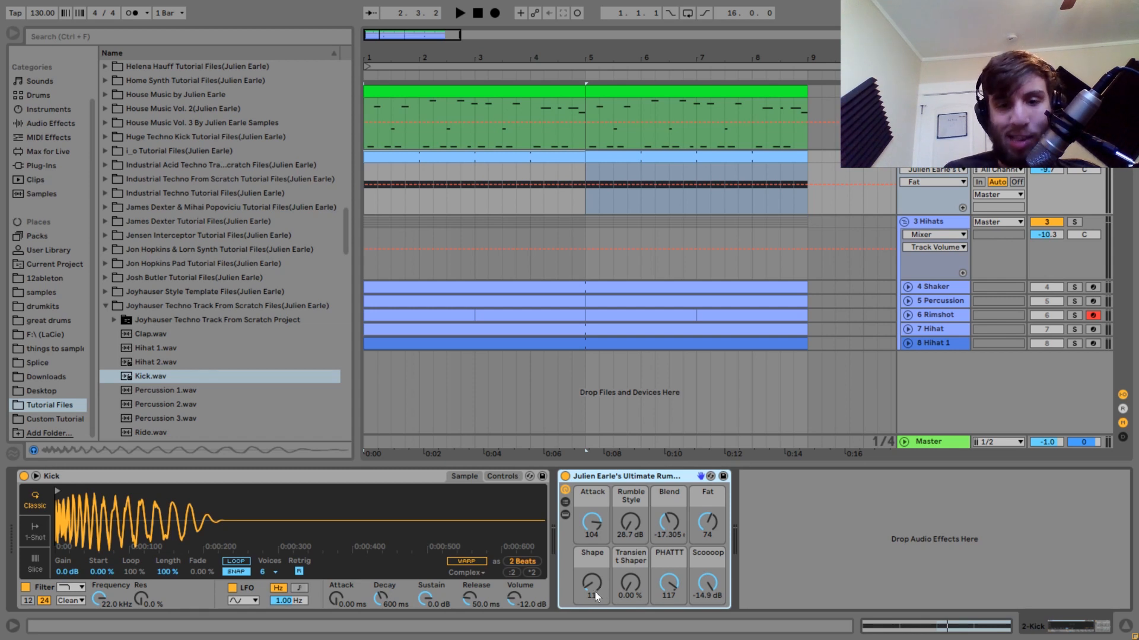
Set the rumble rack's Shape to 0 and play the kick to check it.
mouse_move(595, 592)
mouse_down()
mouse_move(596, 537)
mouse_move(594, 589)
mouse_up()
key(space)
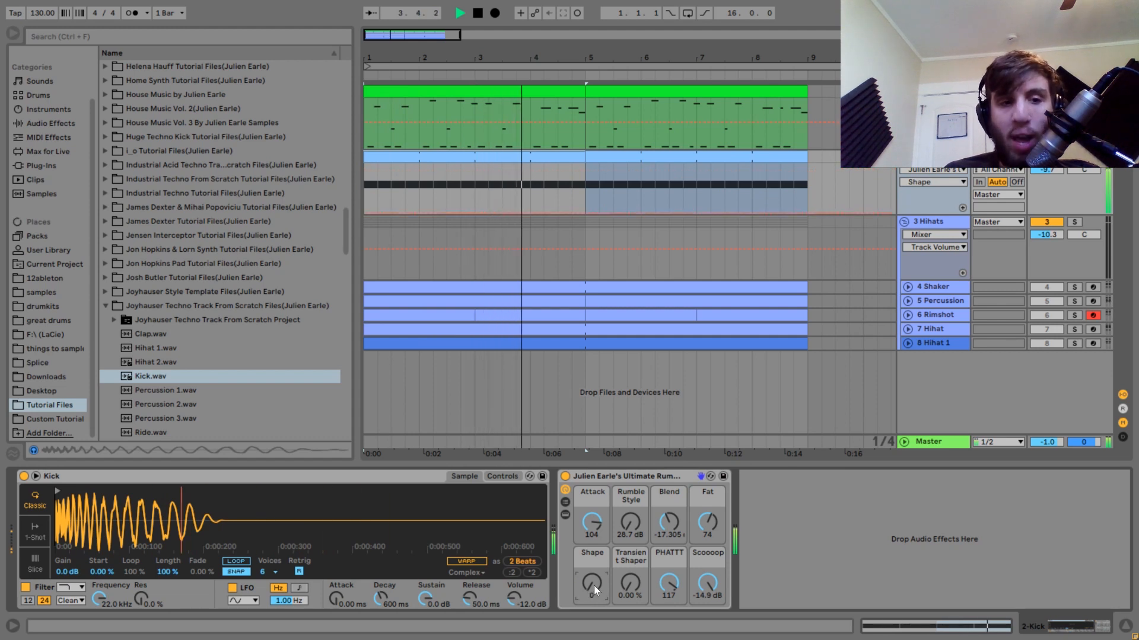
key(space)
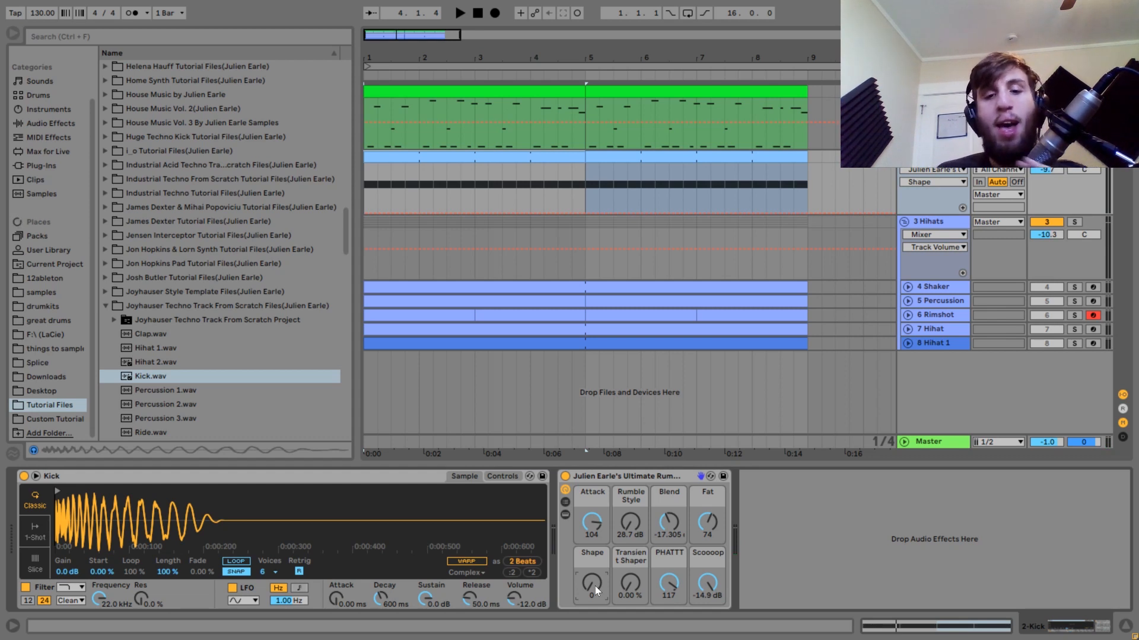
Raise the rack's Transient Shaper to 48.8% during playback, and reset it to 0%.
key(space)
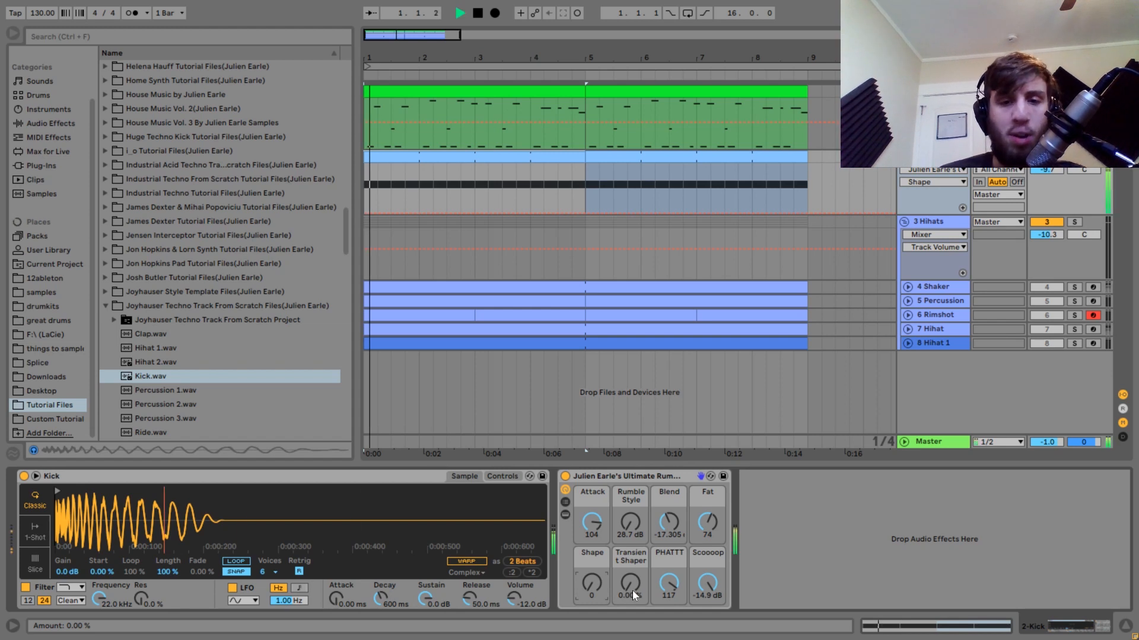
drag(632, 590, 632, 547)
key(space)
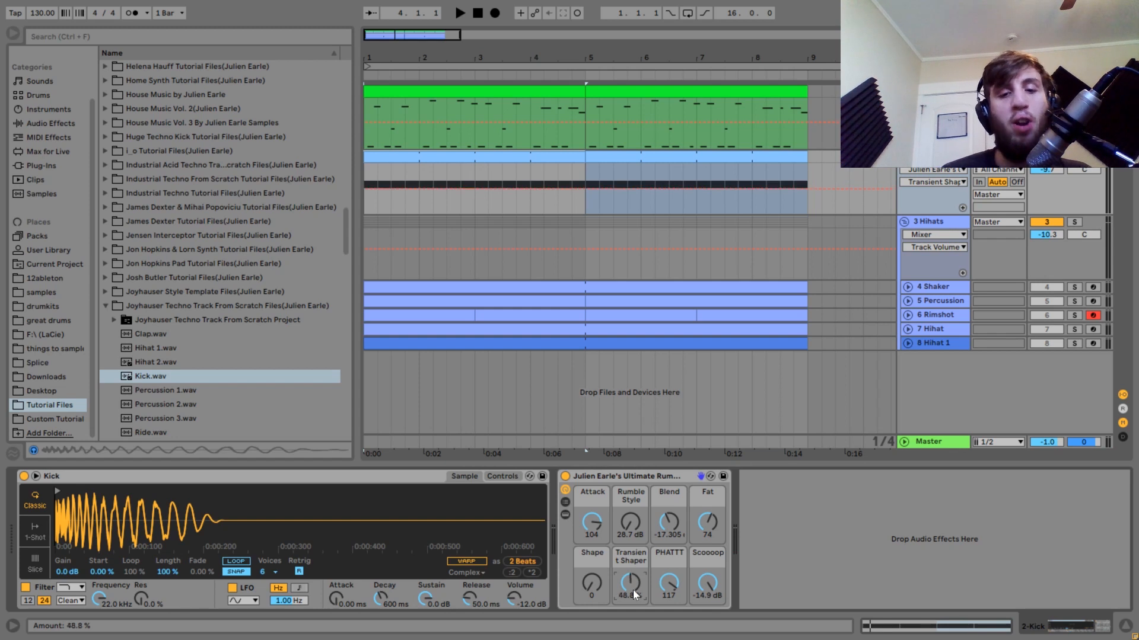
drag(633, 590, 632, 635)
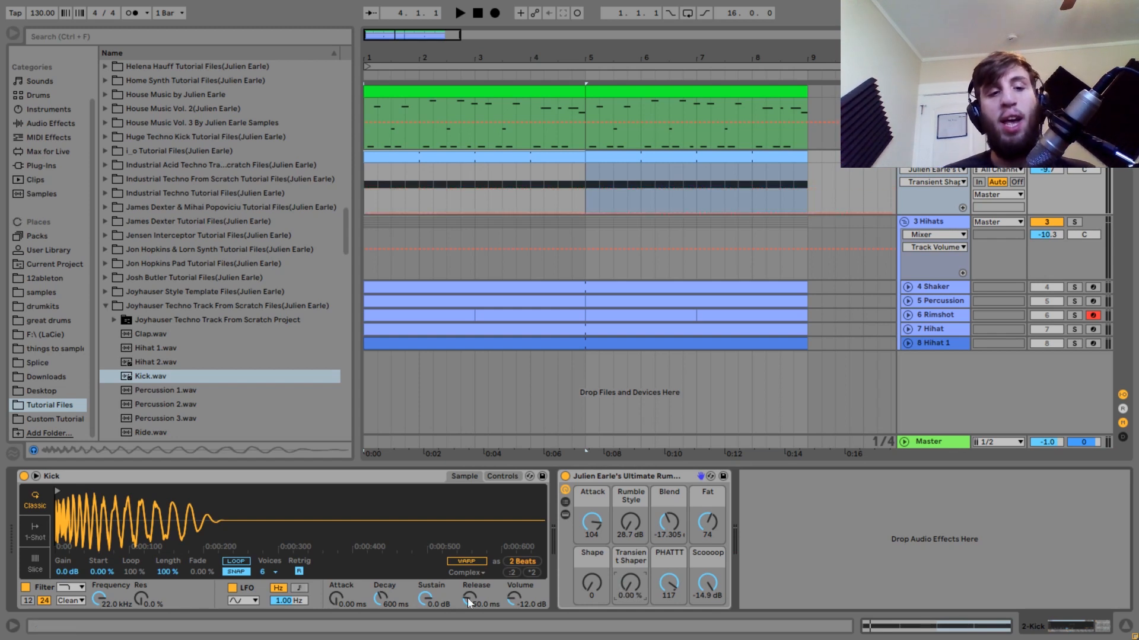
Switch the kick sampler to 1-Shot mode, try shortening the sample with a 216 ms fade out, and undo the shortening.
click(35, 532)
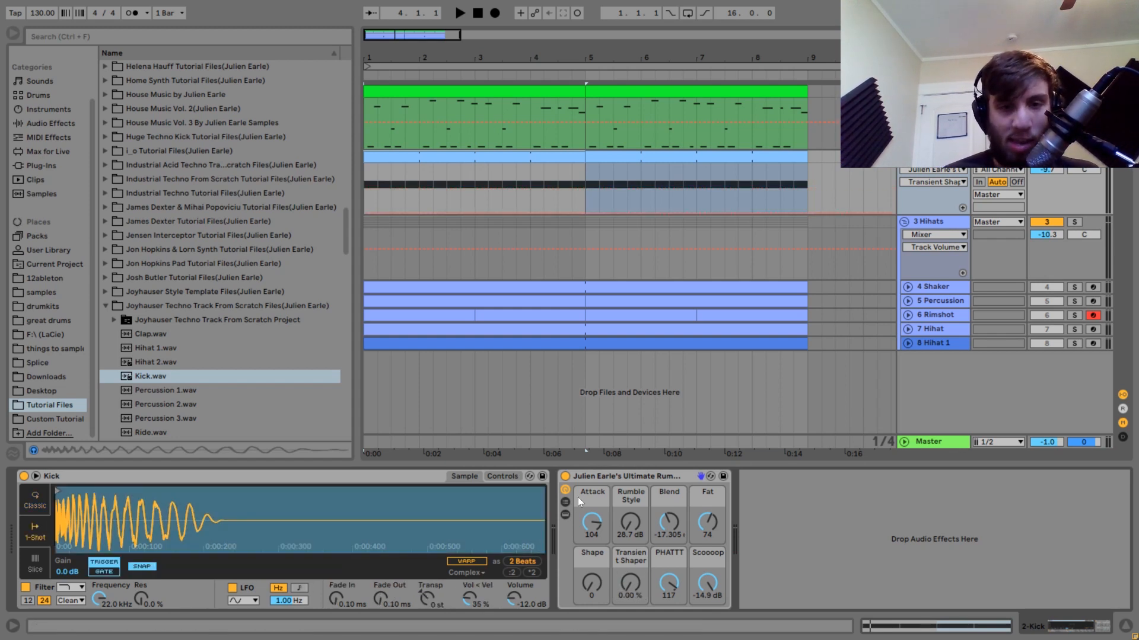
drag(537, 492, 59, 491)
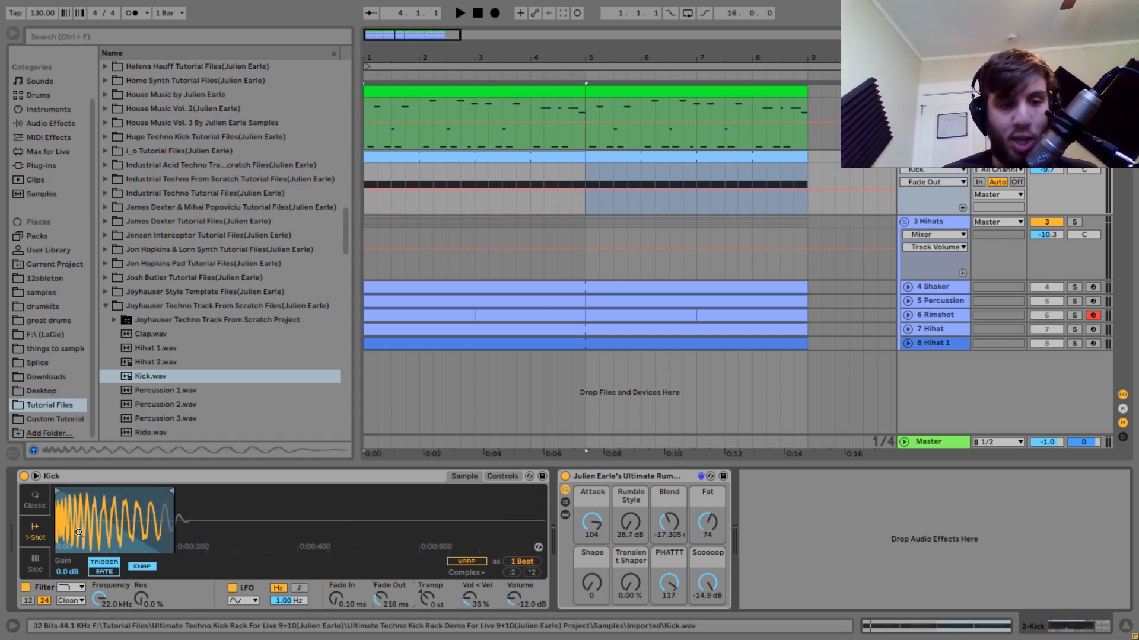
key(ctrl+z)
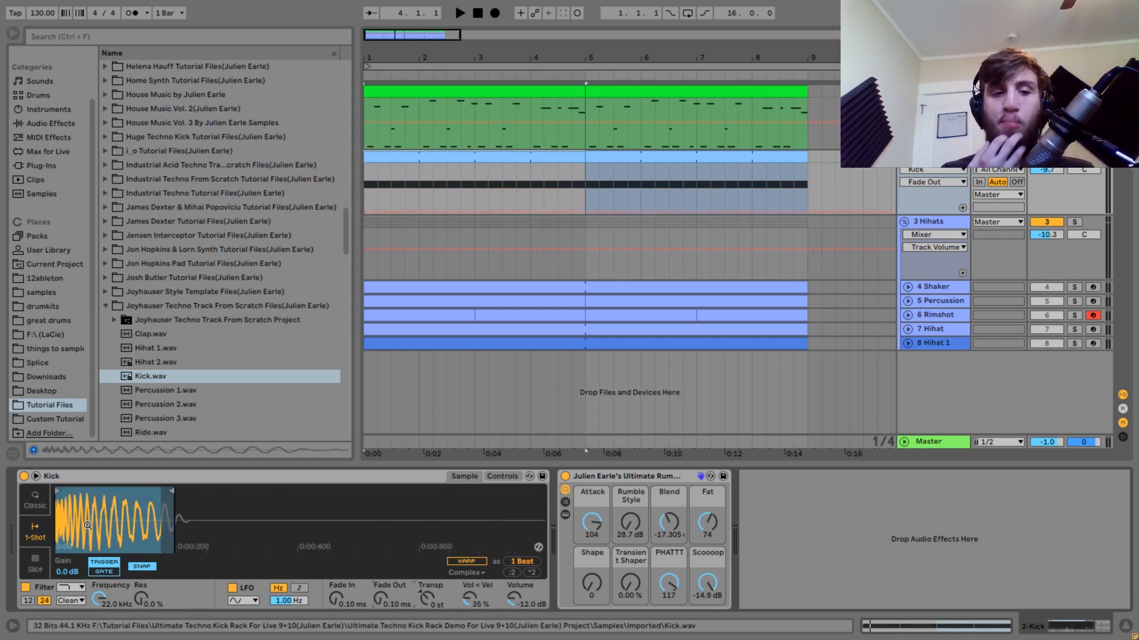
key(ctrl+z)
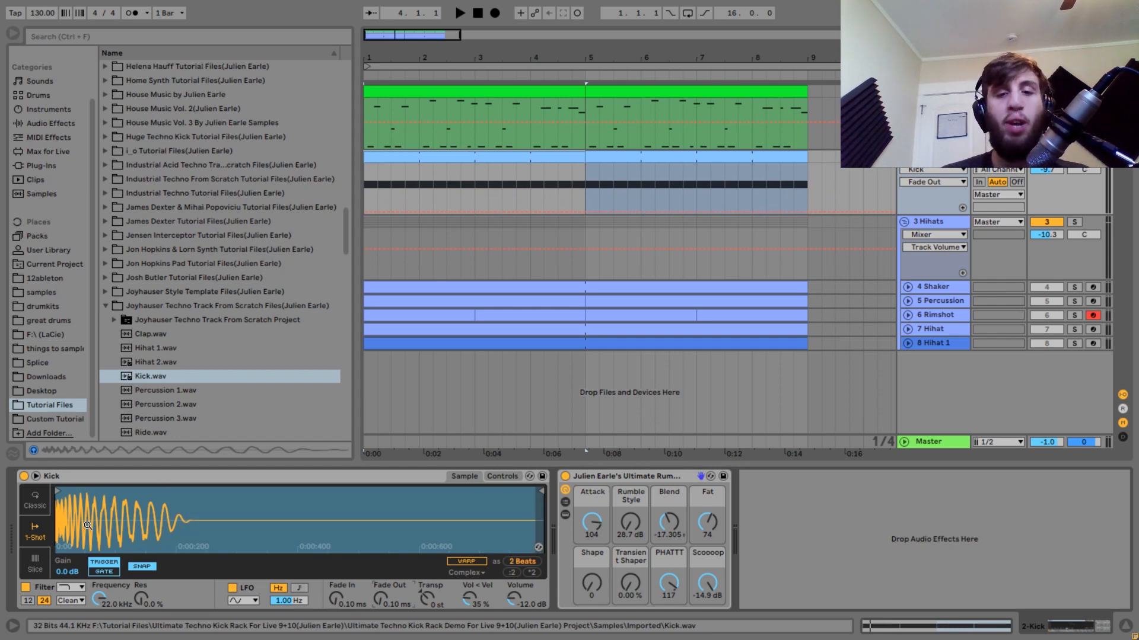
Play the kick without transient shaping, raise Transient Shaper to about 55%, and settle it at 29.9%.
key(space)
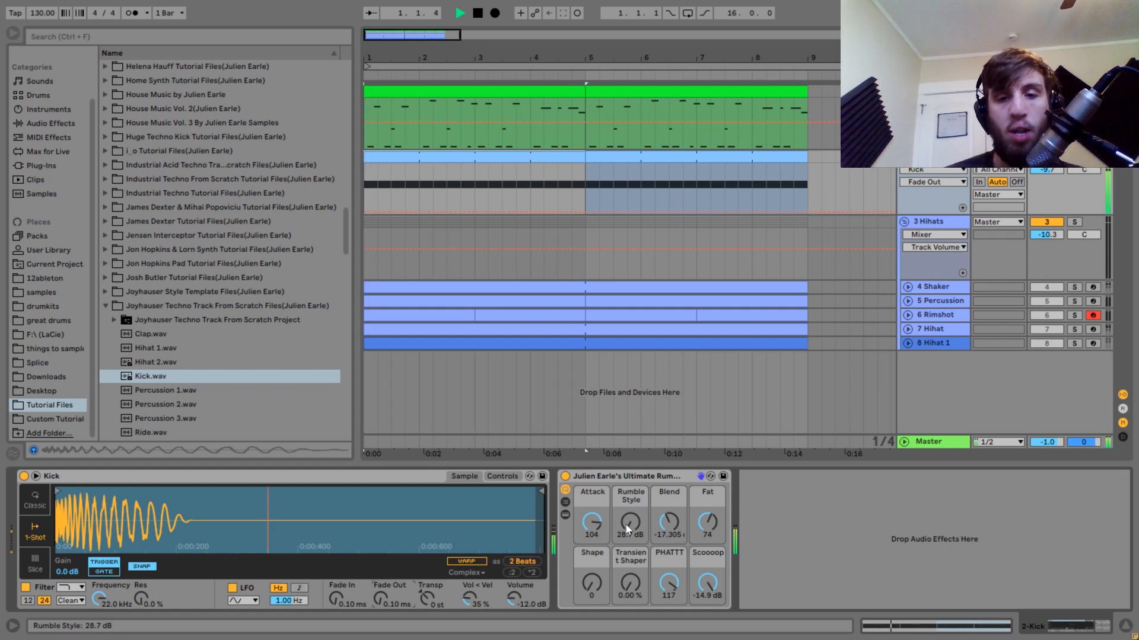
key(space)
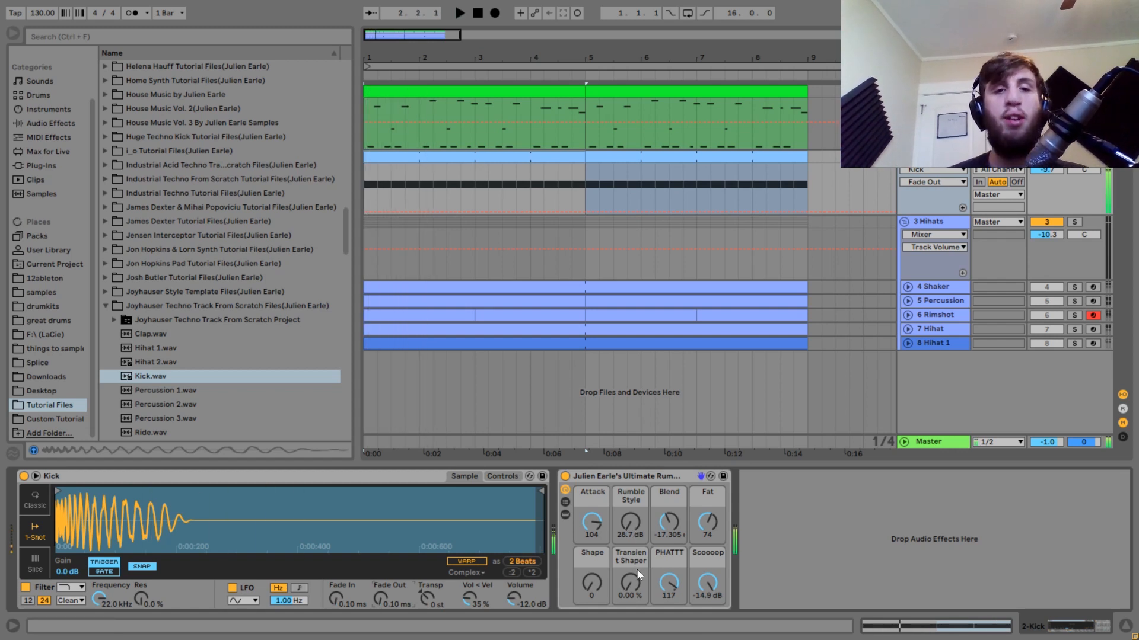
key(space)
drag(632, 589, 632, 558)
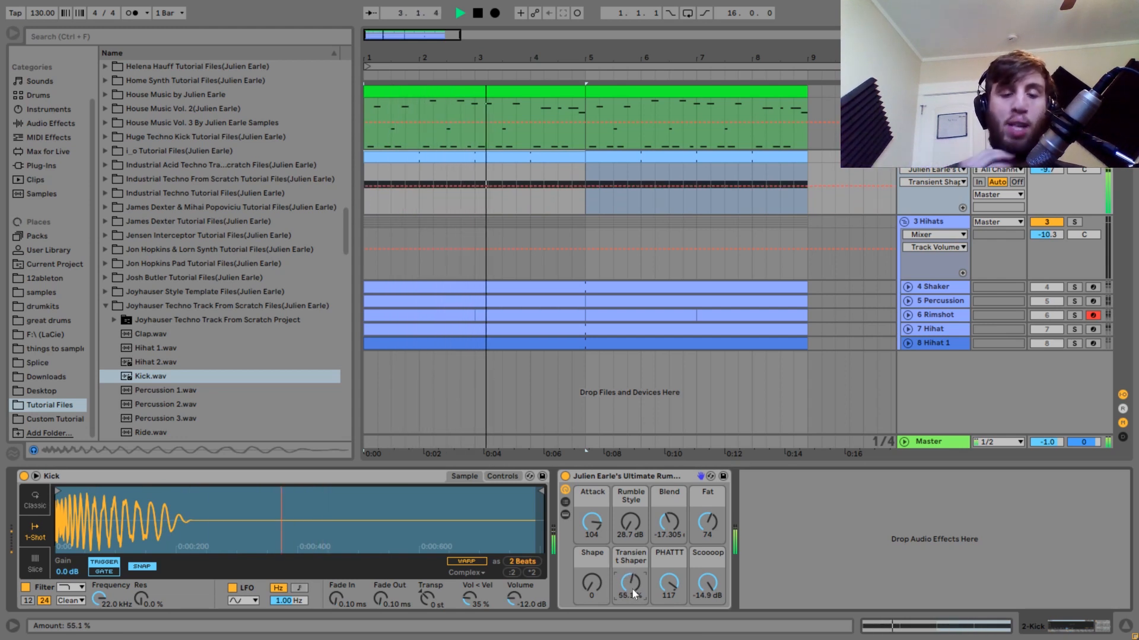
drag(632, 589, 633, 604)
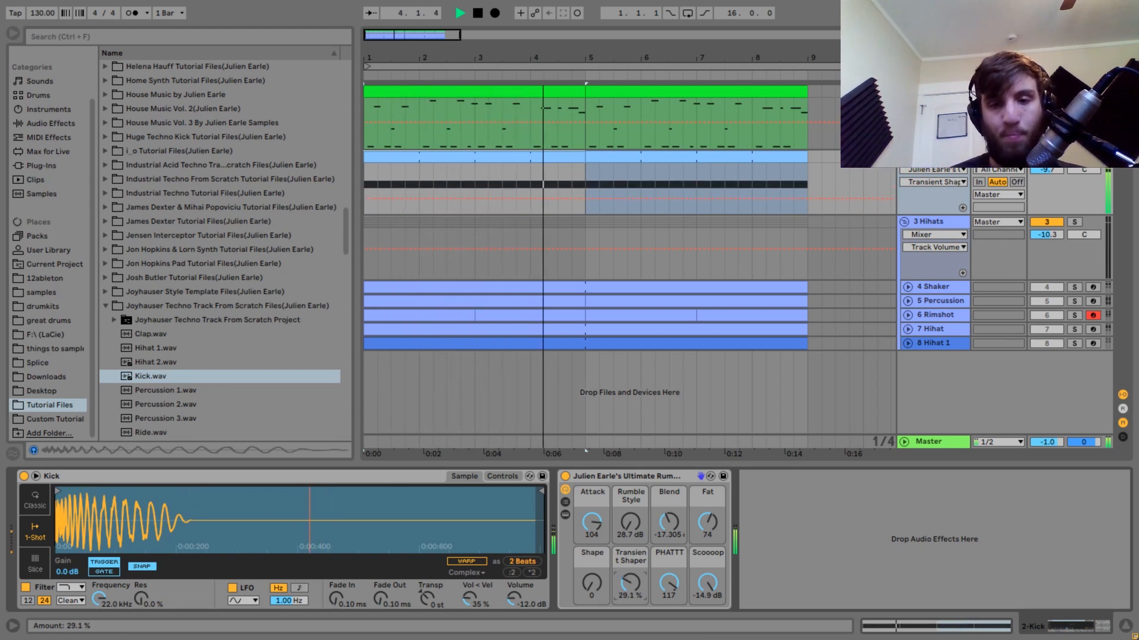
key(space)
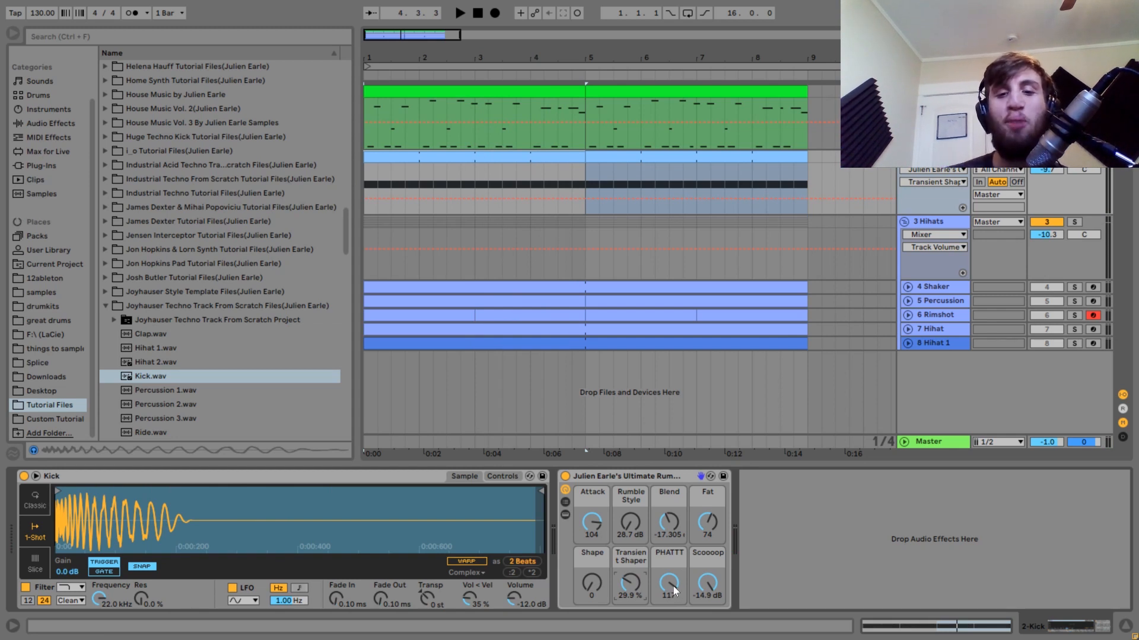
Set the rack's PHATTT to 0 and raise Fat to 102 while the kick plays.
drag(674, 586, 674, 611)
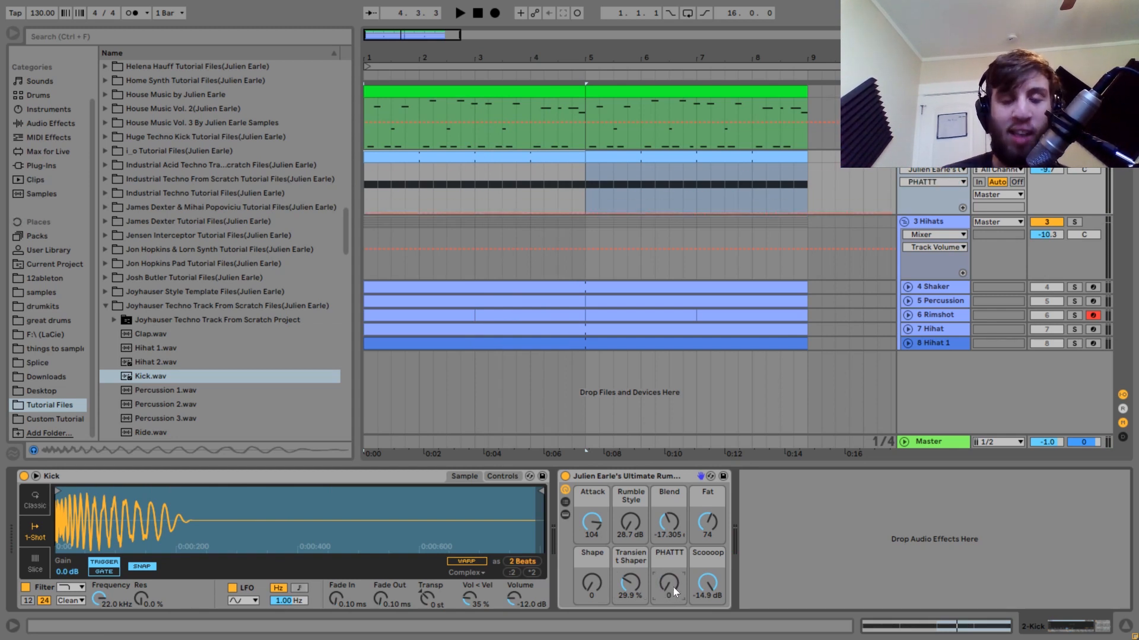
key(space)
drag(715, 529, 713, 518)
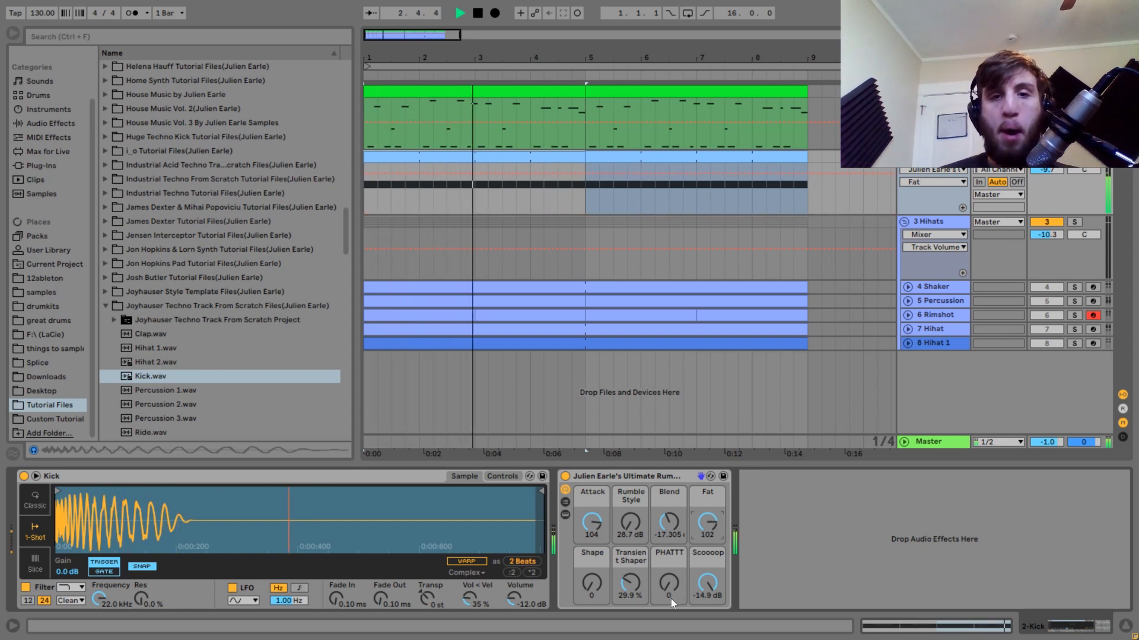
key(space)
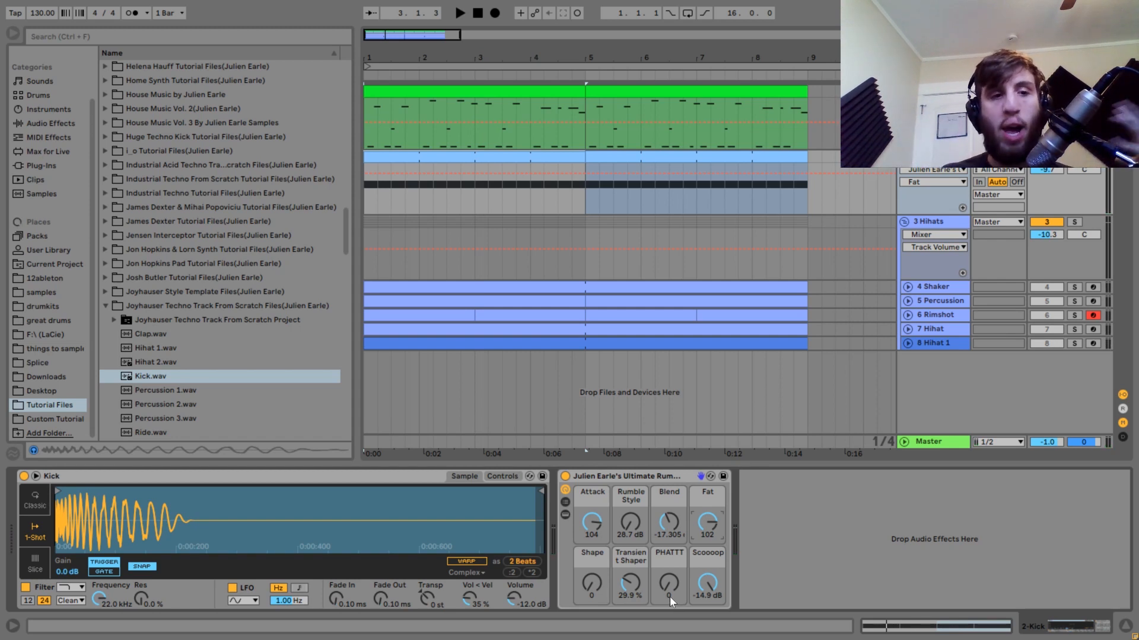
Raise the rack's PHATTT macro to 104 during playback to hear its effect on the kick.
key(space)
drag(671, 597, 670, 535)
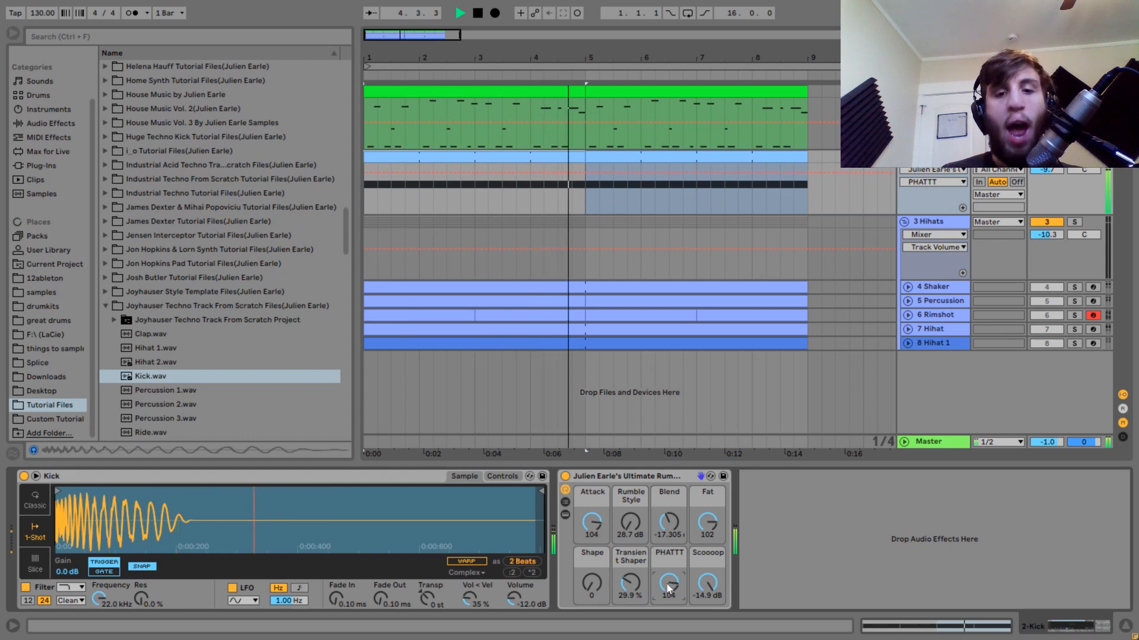
key(space)
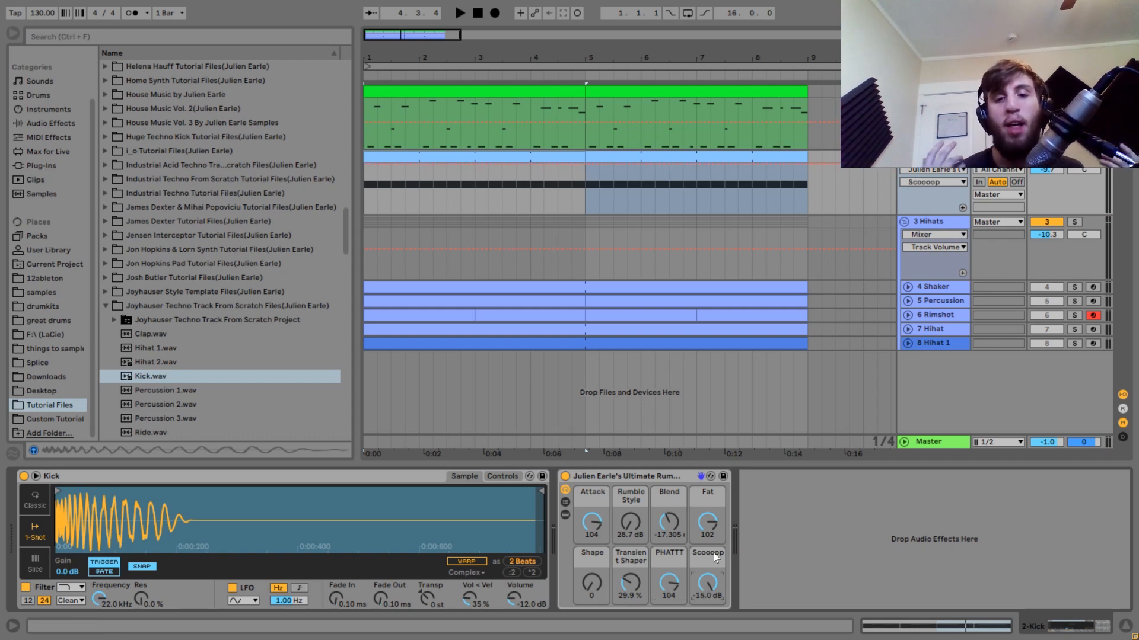
Set the rack's Scoooop macro to 0 dB and play the kick without the scoop.
drag(710, 567, 712, 590)
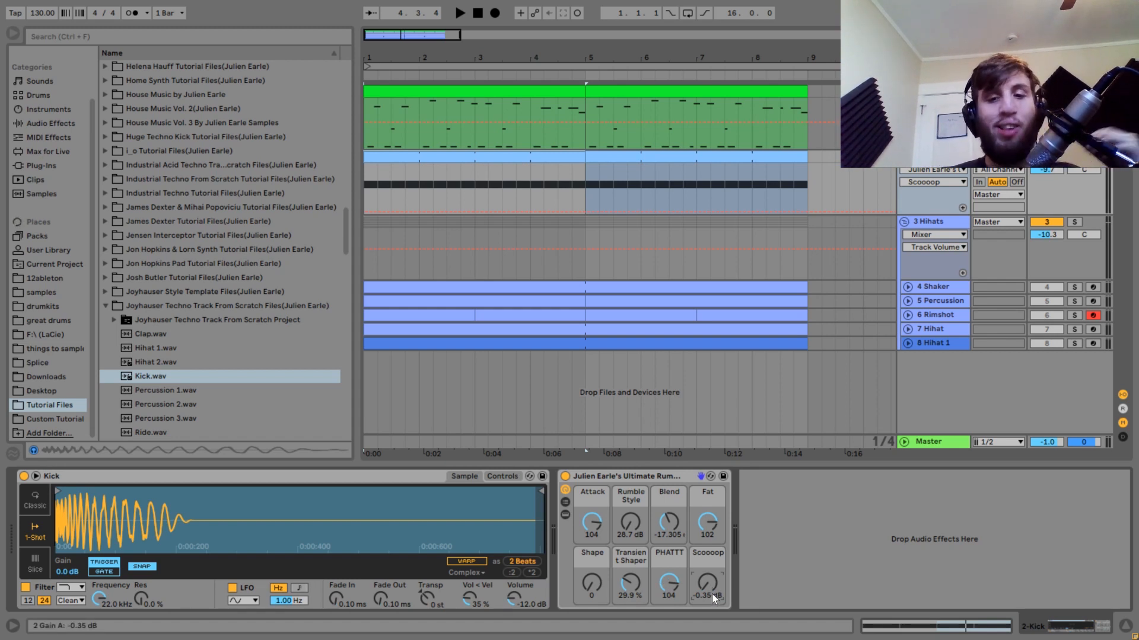
drag(712, 593, 712, 590)
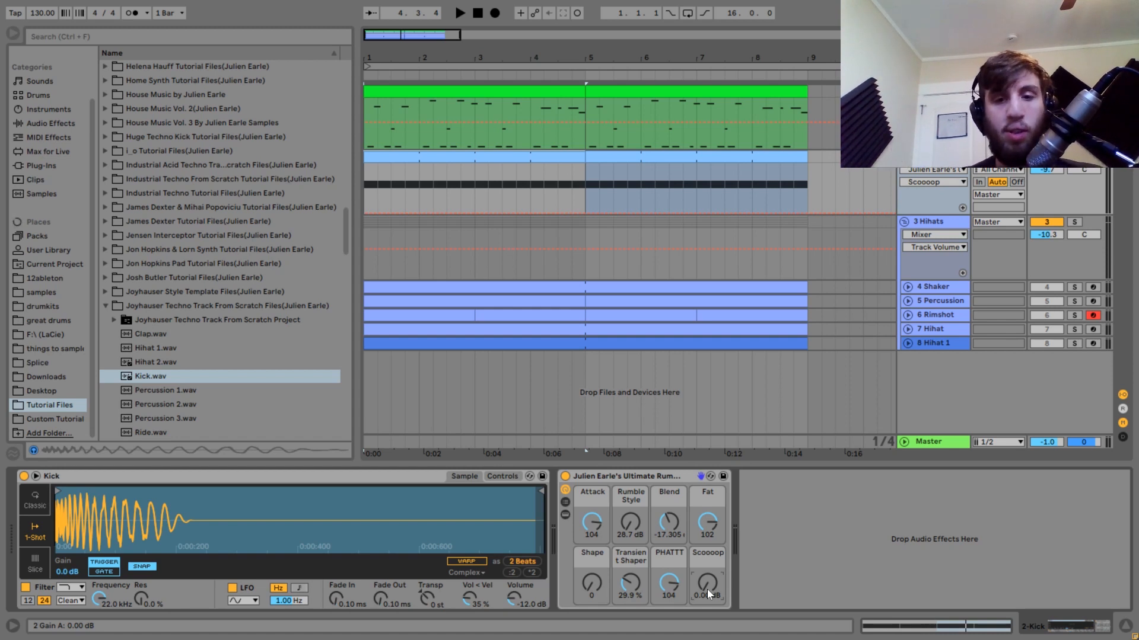
key(space)
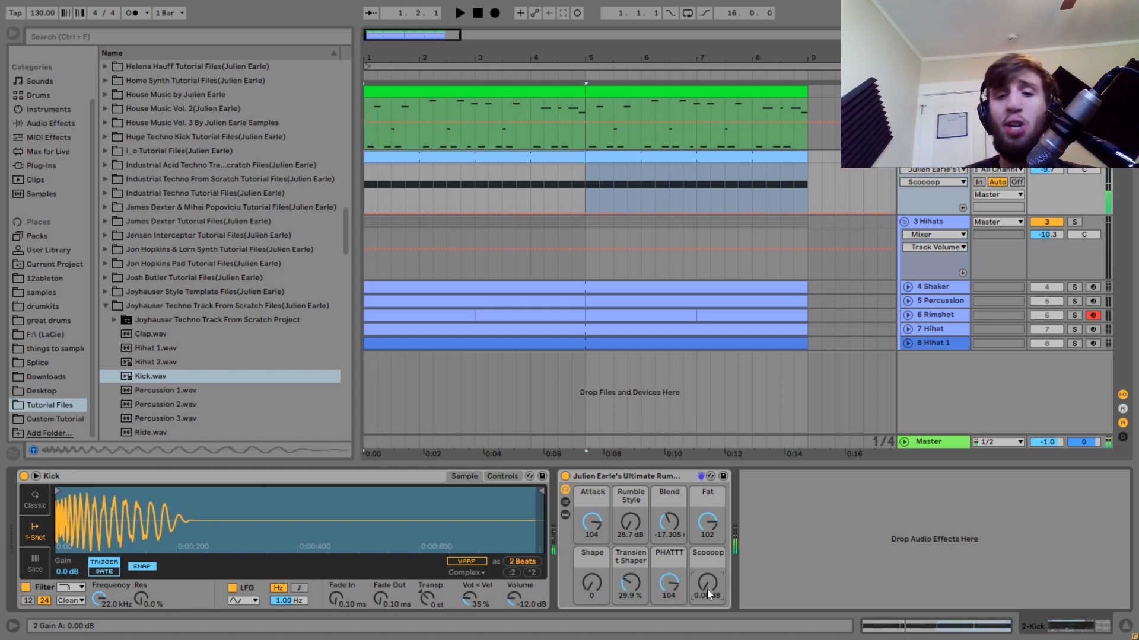
key(space)
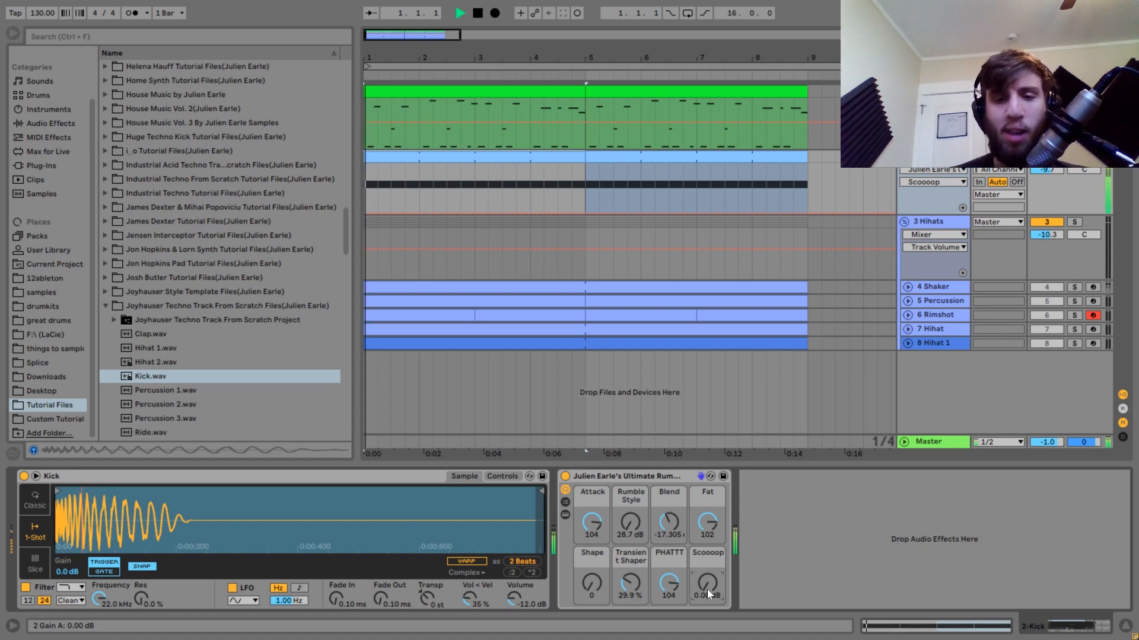
Lower the rack's Scoooop macro to -15.0 dB while the kick plays, and settle it at -11.3 dB.
drag(710, 588, 710, 613)
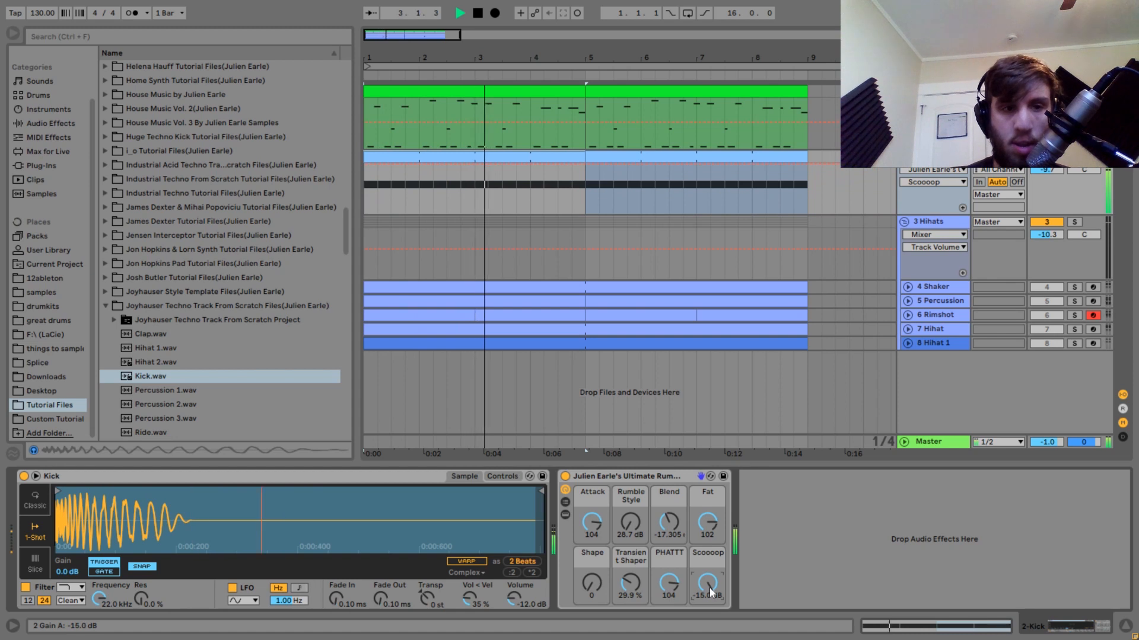
key(space)
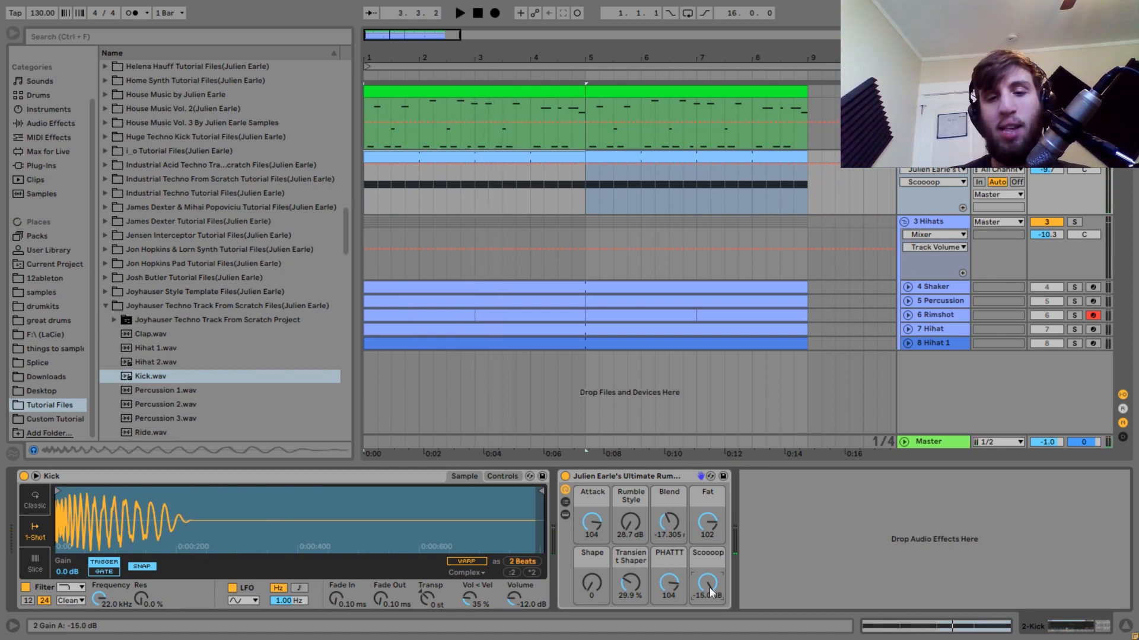
key(space)
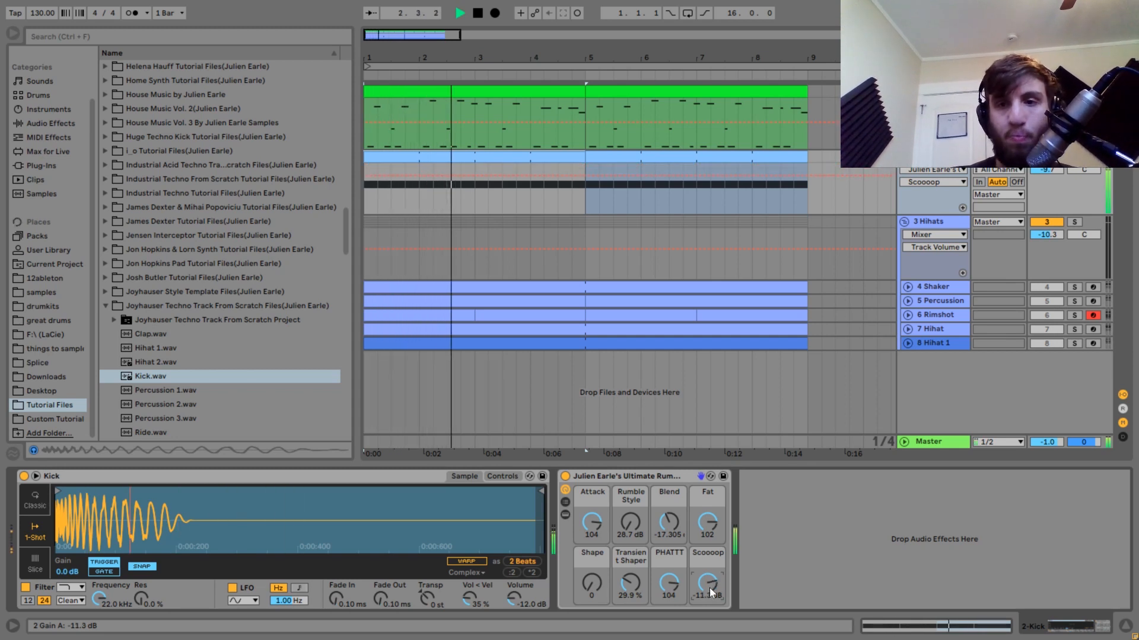
drag(709, 589, 711, 578)
key(space)
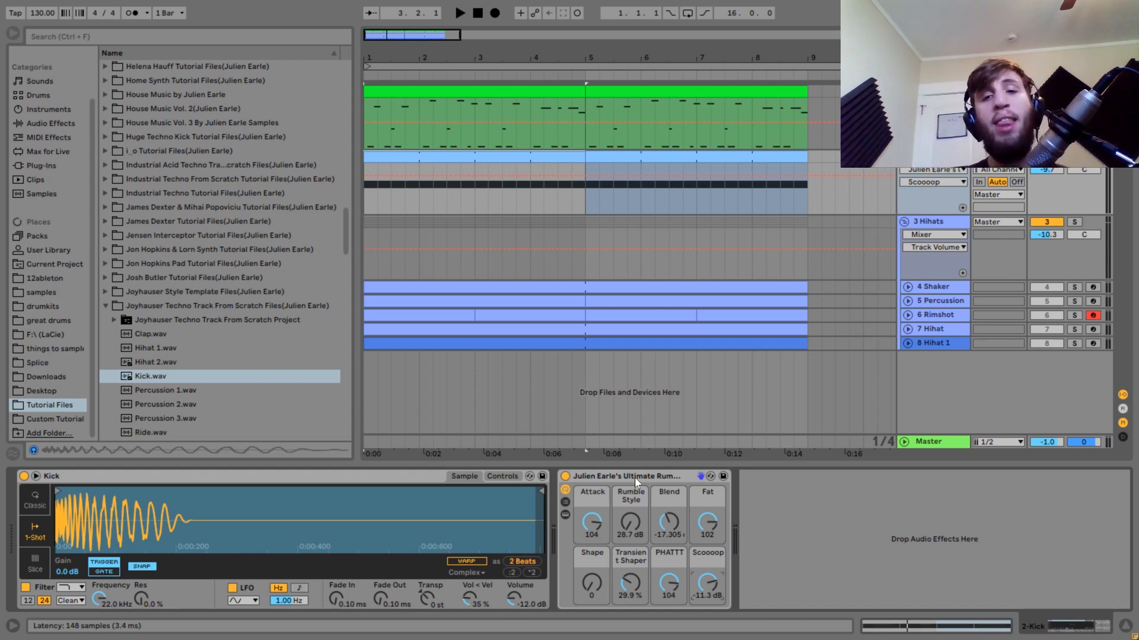
Unsolo the kick track and briefly play the kick together with all the other tracks from the start.
click(1074, 156)
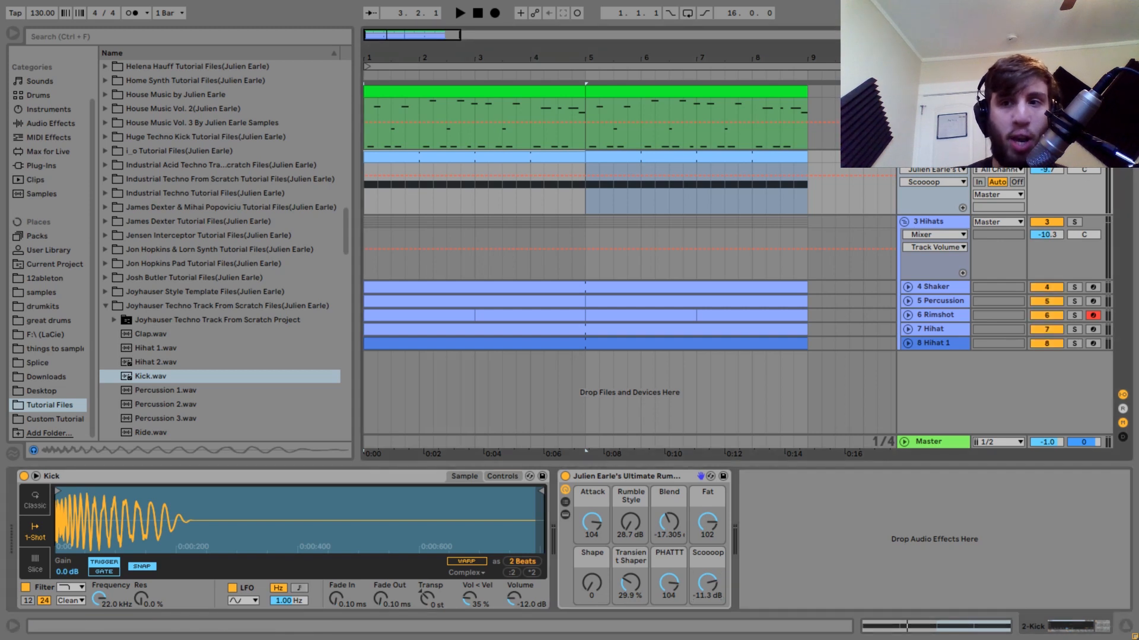
key(space)
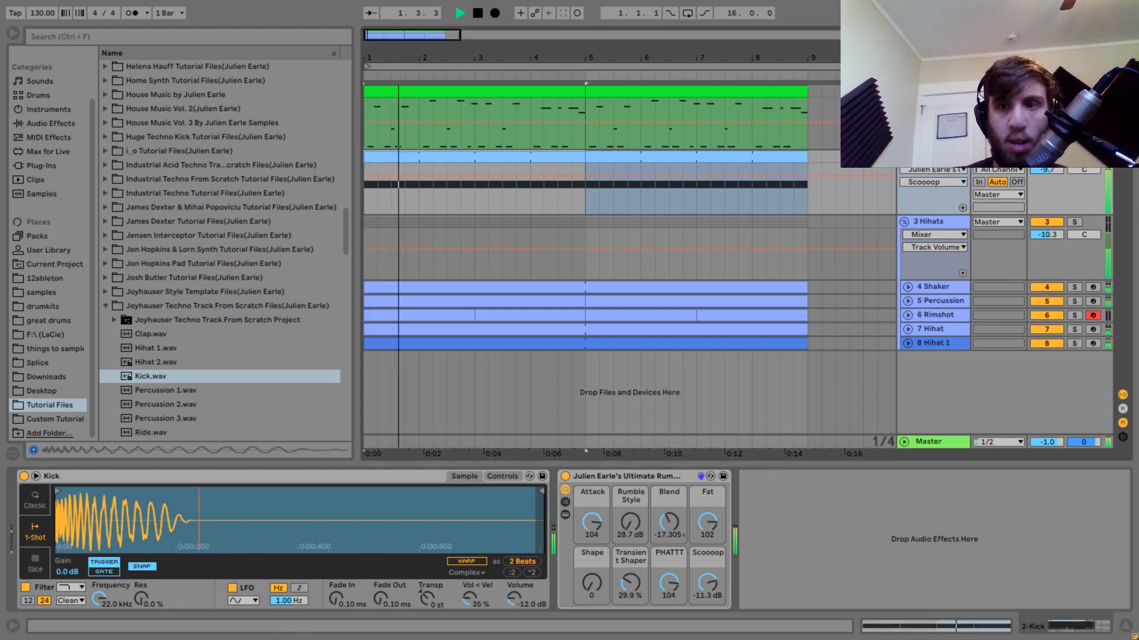
key(space)
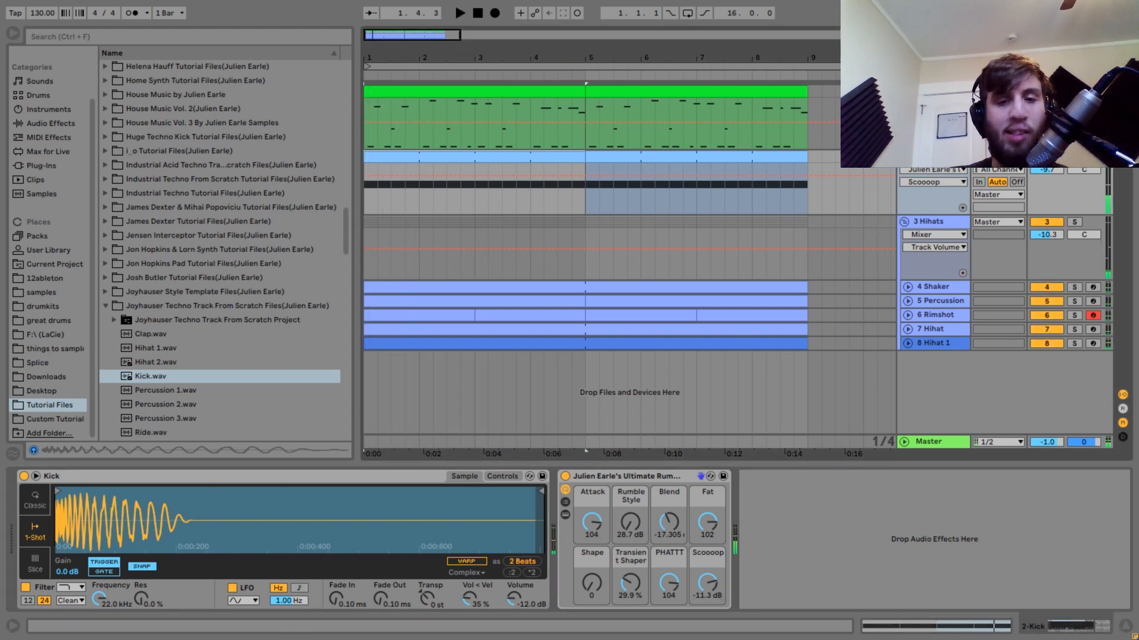